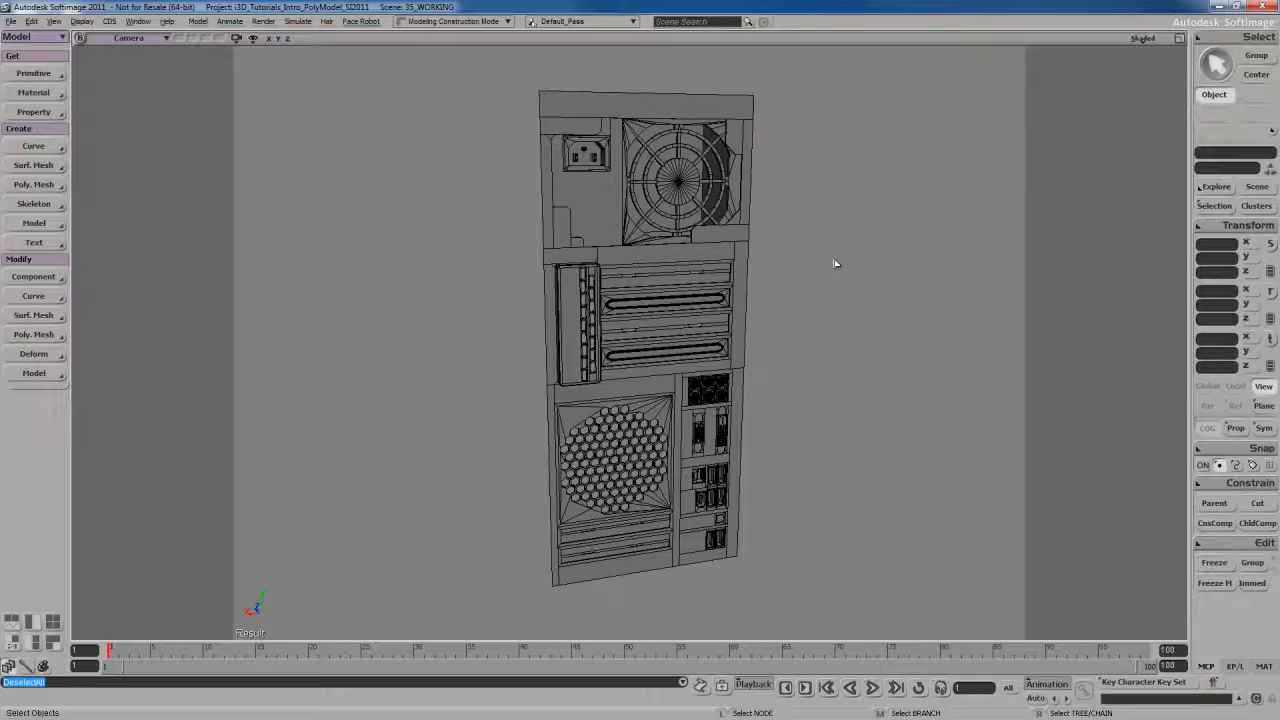
Step: Unhide the rear_metal_fold object through the scene explorer
{"action": "key", "text": "s"}
{"action": "left_click_drag", "start_coordinate": [822, 268], "coordinate": [787, 288]}
{"action": "right_click_drag", "start_coordinate": [787, 288], "coordinate": [789, 289]}
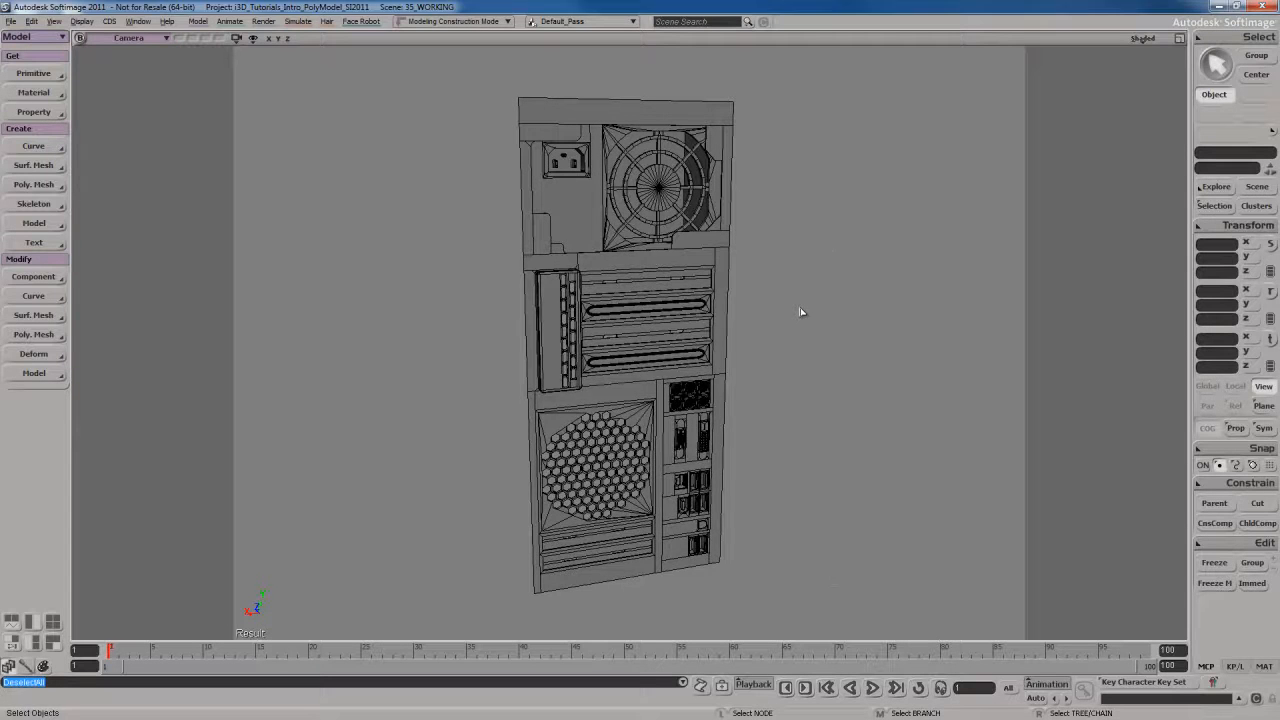
{"action": "key", "text": "8"}
{"action": "left_click_drag", "start_coordinate": [750, 258], "coordinate": [1092, 62]}
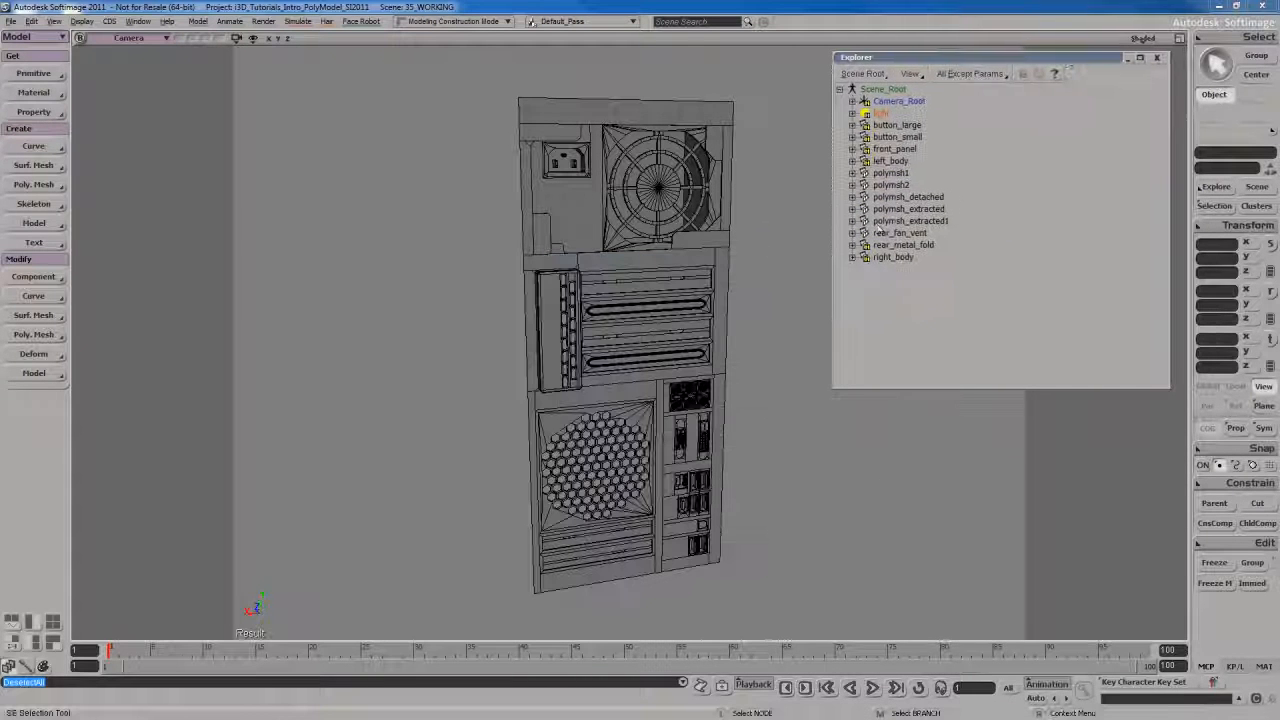
{"action": "left_click_drag", "start_coordinate": [830, 213], "coordinate": [932, 214]}
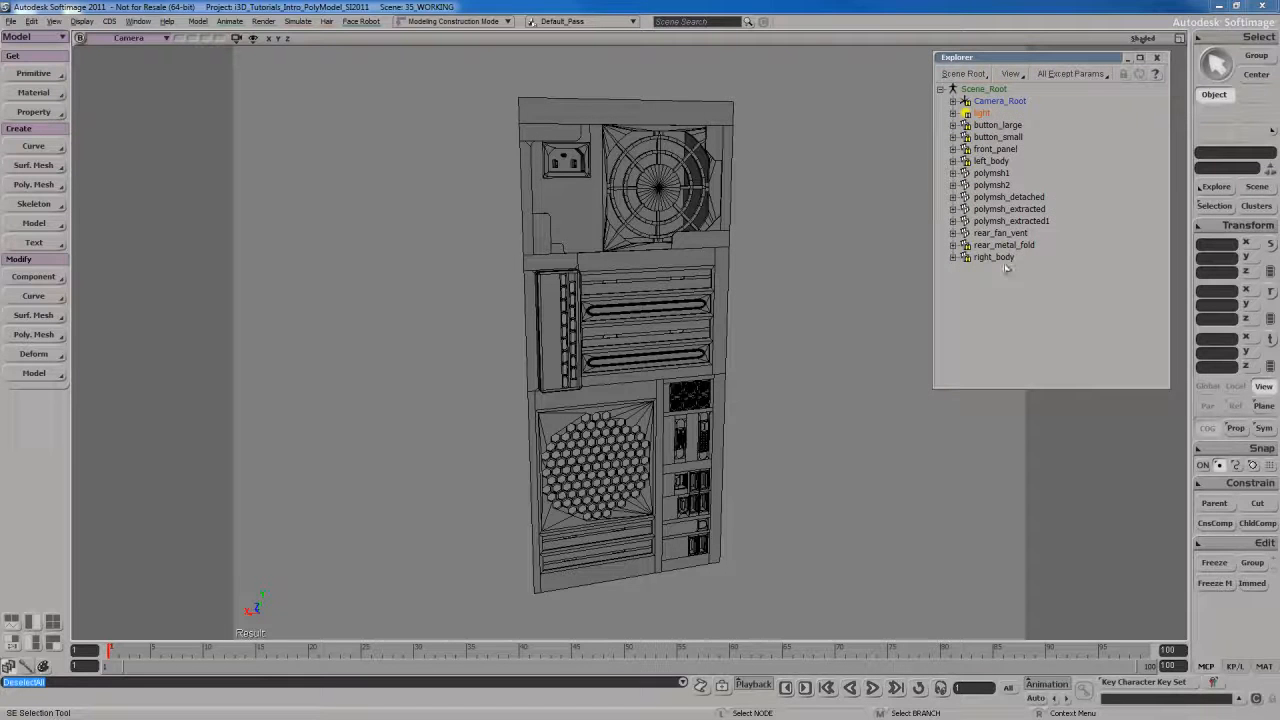
{"action": "left_click", "coordinate": [1004, 246]}
{"action": "key", "text": "h"}
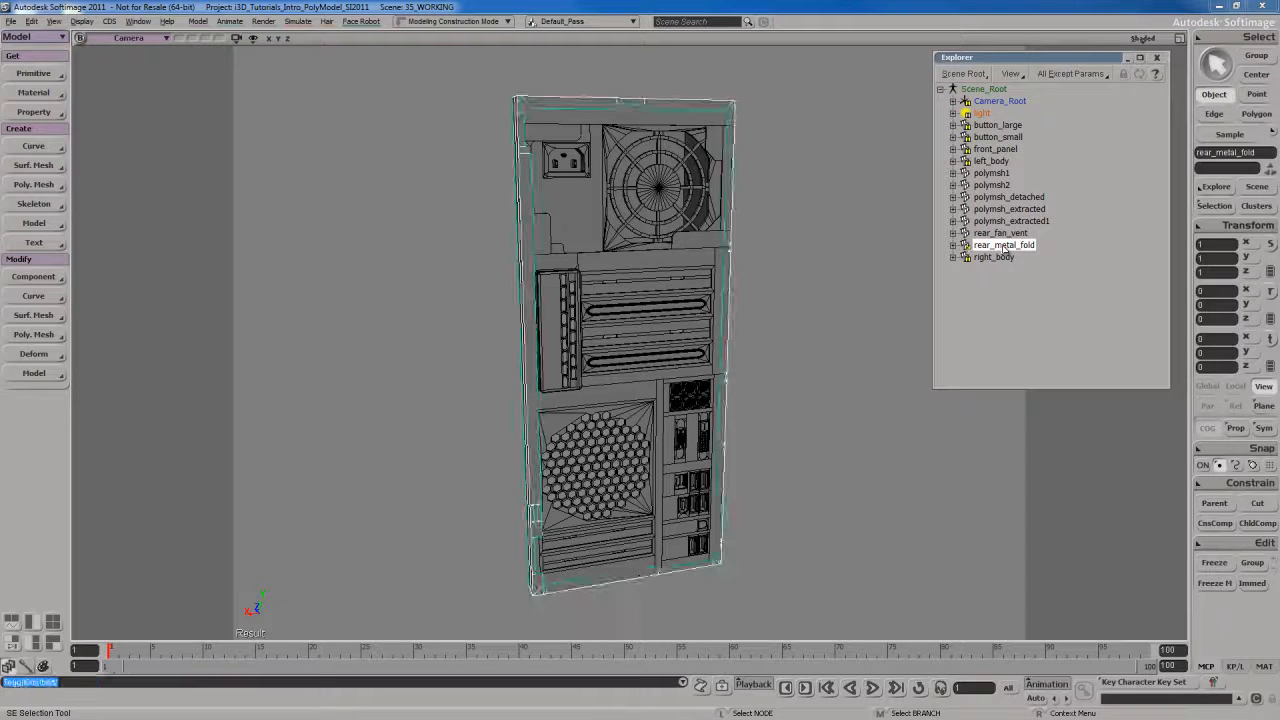
{"action": "key", "text": "s"}
{"action": "left_click_drag", "start_coordinate": [796, 260], "coordinate": [791, 275]}
{"action": "right_click_drag", "start_coordinate": [791, 275], "coordinate": [789, 282]}
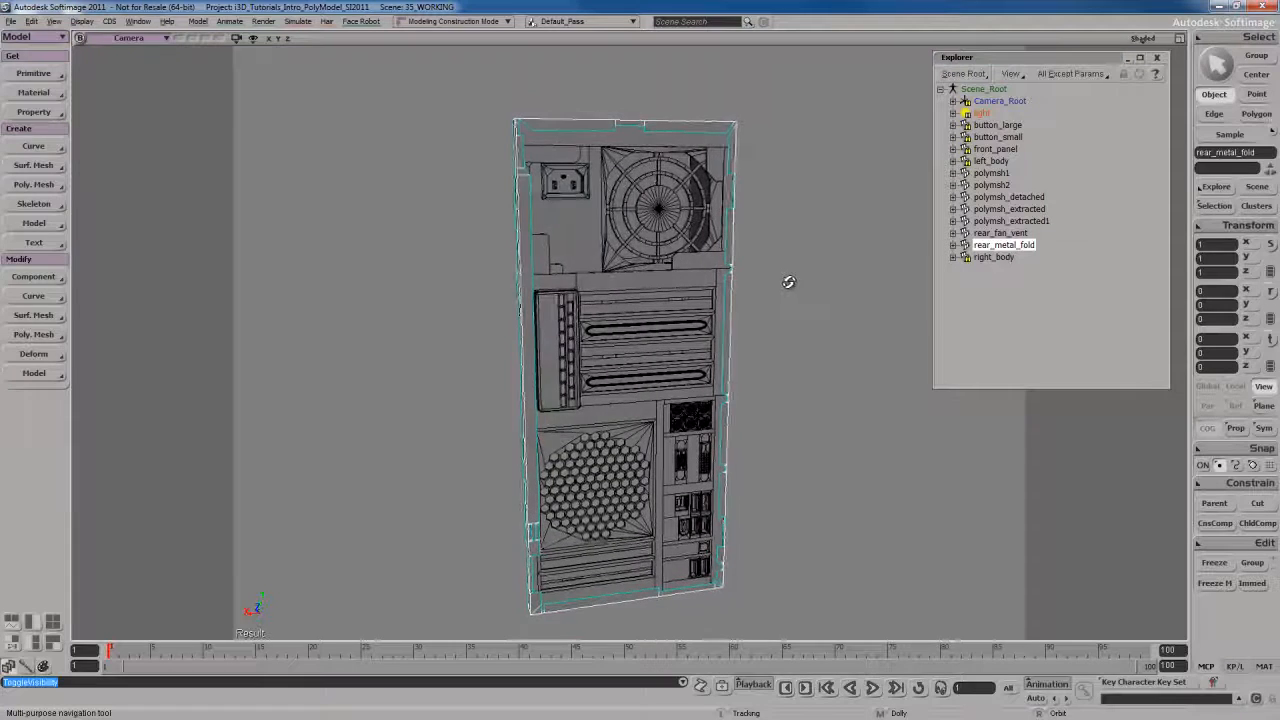
{"action": "key", "text": "space"}
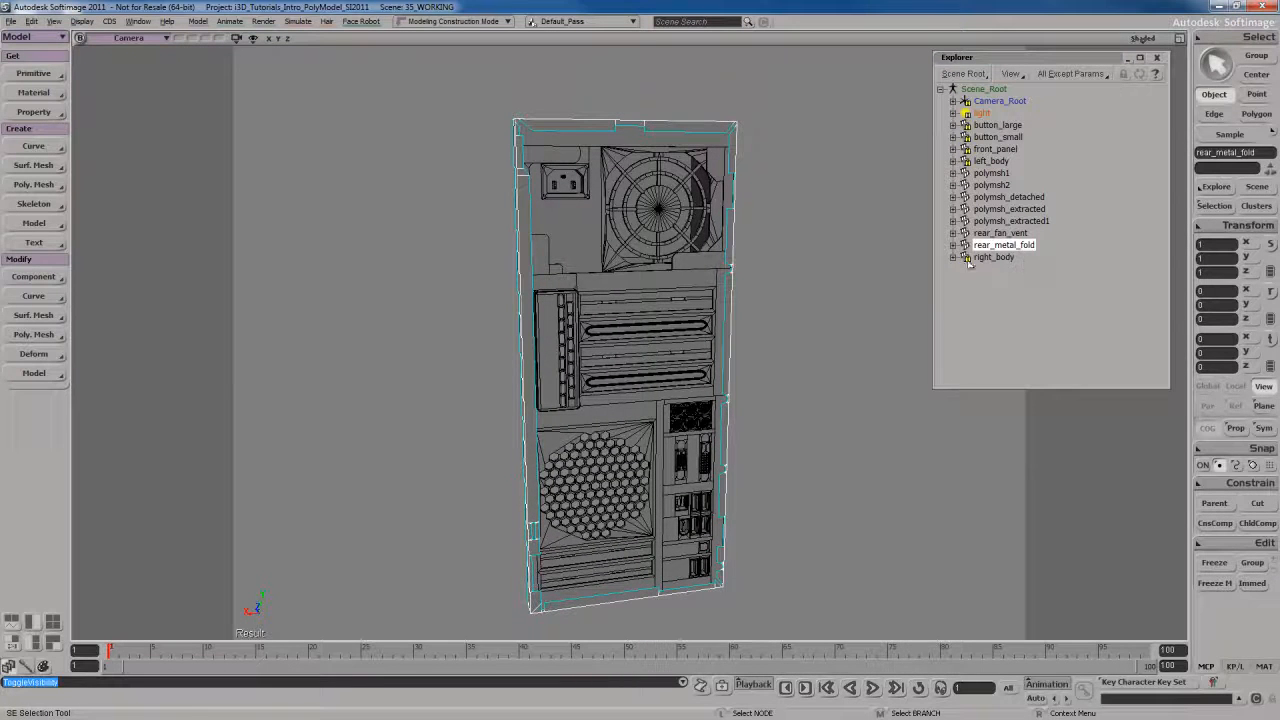
Step: Examine the reference image around the rear metal fold in the enlarged Front view, from its upper to its lower edge
{"action": "left_click", "coordinate": [764, 134]}
{"action": "key", "text": "s"}
{"action": "left_click_drag", "start_coordinate": [785, 169], "coordinate": [794, 280]}
{"action": "right_click_drag", "start_coordinate": [794, 280], "coordinate": [791, 234]}
{"action": "middle_click_drag", "start_coordinate": [791, 234], "coordinate": [796, 165]}
{"action": "left_click_drag", "start_coordinate": [796, 165], "coordinate": [796, 238]}
{"action": "mouse_move", "coordinate": [778, 272]}
{"action": "right_mouse_down"}
{"action": "mouse_move", "coordinate": [777, 251]}
{"action": "mouse_move", "coordinate": [783, 293]}
{"action": "mouse_move", "coordinate": [768, 268]}
{"action": "right_mouse_up"}
{"action": "key", "text": "space"}
{"action": "left_click", "coordinate": [772, 264]}
{"action": "key", "text": "s"}
{"action": "key", "text": "F12"}
{"action": "key", "text": "F12"}
{"action": "scroll", "coordinate": [574, 235], "scroll_direction": "down", "scroll_amount": 3}
{"action": "key", "text": "s"}
{"action": "left_click_drag", "start_coordinate": [571, 191], "coordinate": [605, 470]}
{"action": "left_click_drag", "start_coordinate": [568, 223], "coordinate": [564, 536]}
{"action": "middle_click_drag", "start_coordinate": [560, 330], "coordinate": [599, 326]}
{"action": "left_click_drag", "start_coordinate": [599, 326], "coordinate": [531, 307]}
{"action": "key", "text": "space"}
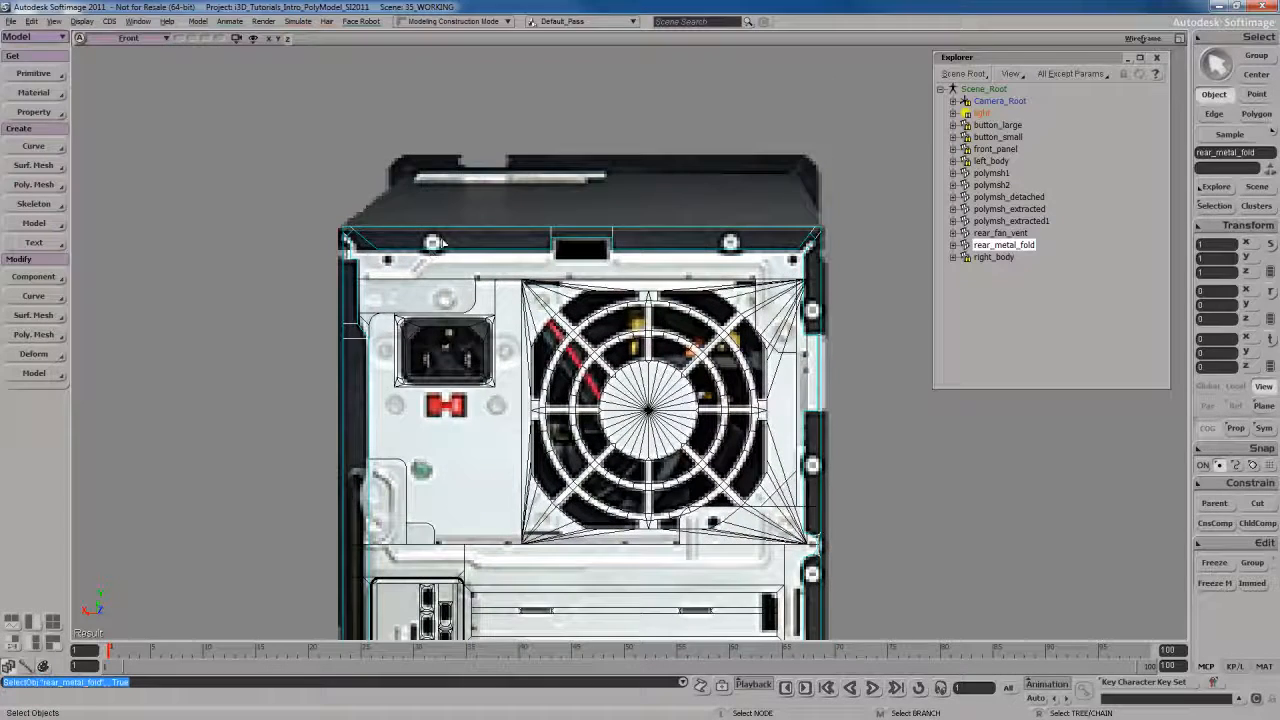
{"action": "key", "text": "s"}
{"action": "left_click_drag", "start_coordinate": [790, 356], "coordinate": [735, 218]}
{"action": "key", "text": "s"}
{"action": "left_click_drag", "start_coordinate": [730, 636], "coordinate": [751, 248]}
{"action": "left_click_drag", "start_coordinate": [779, 483], "coordinate": [757, 277]}
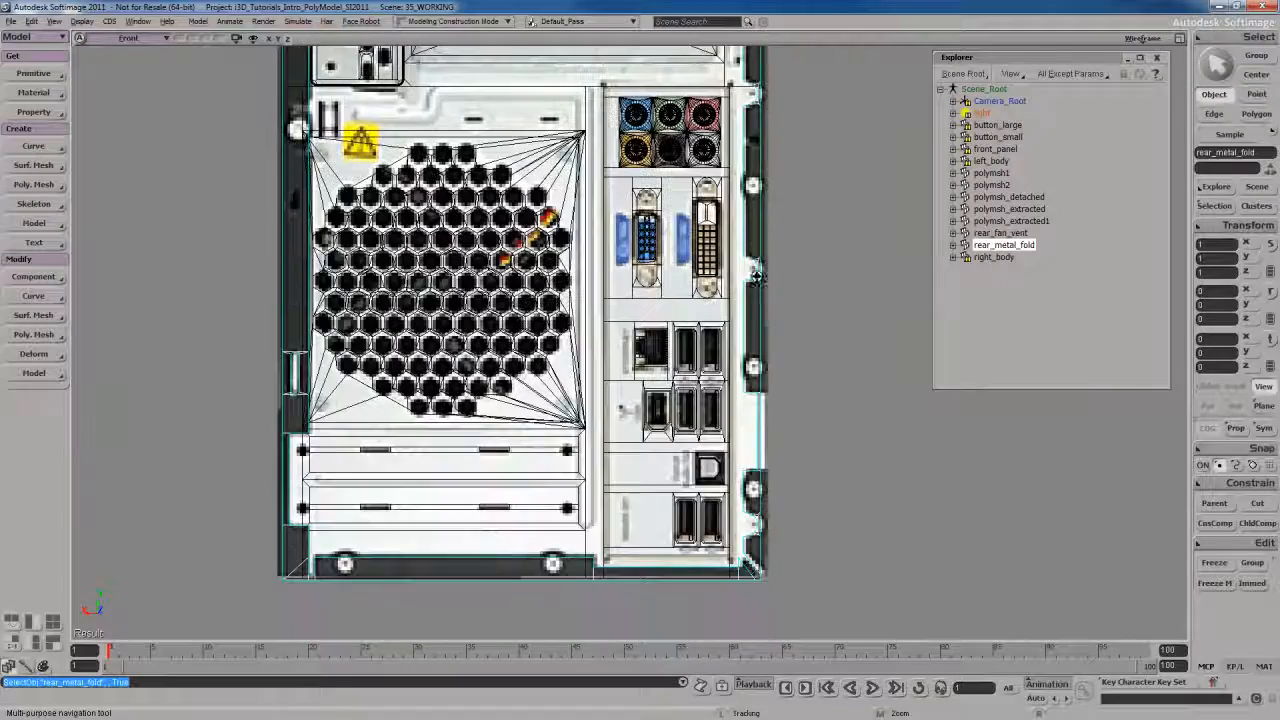
{"action": "key", "text": "s"}
{"action": "left_click_drag", "start_coordinate": [470, 330], "coordinate": [696, 393]}
{"action": "left_click_drag", "start_coordinate": [740, 205], "coordinate": [634, 485]}
{"action": "left_click_drag", "start_coordinate": [640, 214], "coordinate": [676, 505]}
{"action": "left_click_drag", "start_coordinate": [671, 248], "coordinate": [575, 342]}
{"action": "left_click_drag", "start_coordinate": [654, 348], "coordinate": [646, 332]}
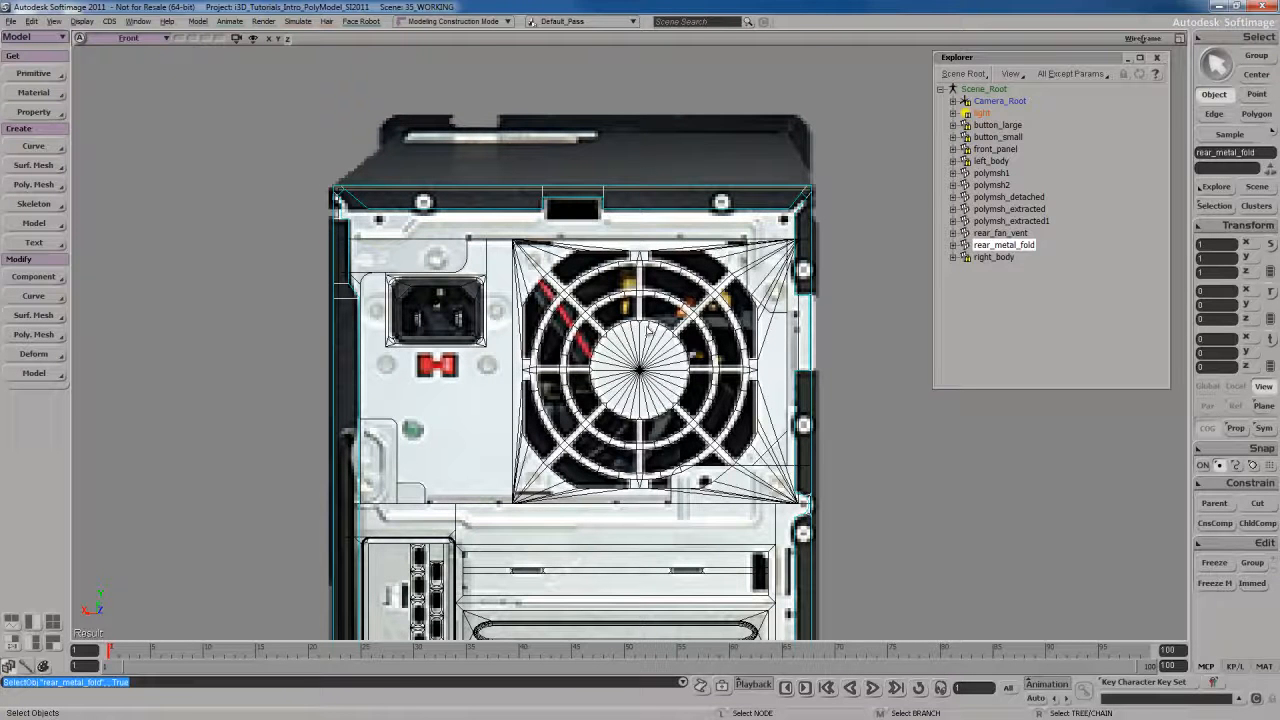
{"action": "left_click_drag", "start_coordinate": [652, 342], "coordinate": [650, 349]}
{"action": "key", "text": "s"}
{"action": "left_click_drag", "start_coordinate": [727, 286], "coordinate": [697, 333]}
{"action": "left_click", "coordinate": [846, 315]}
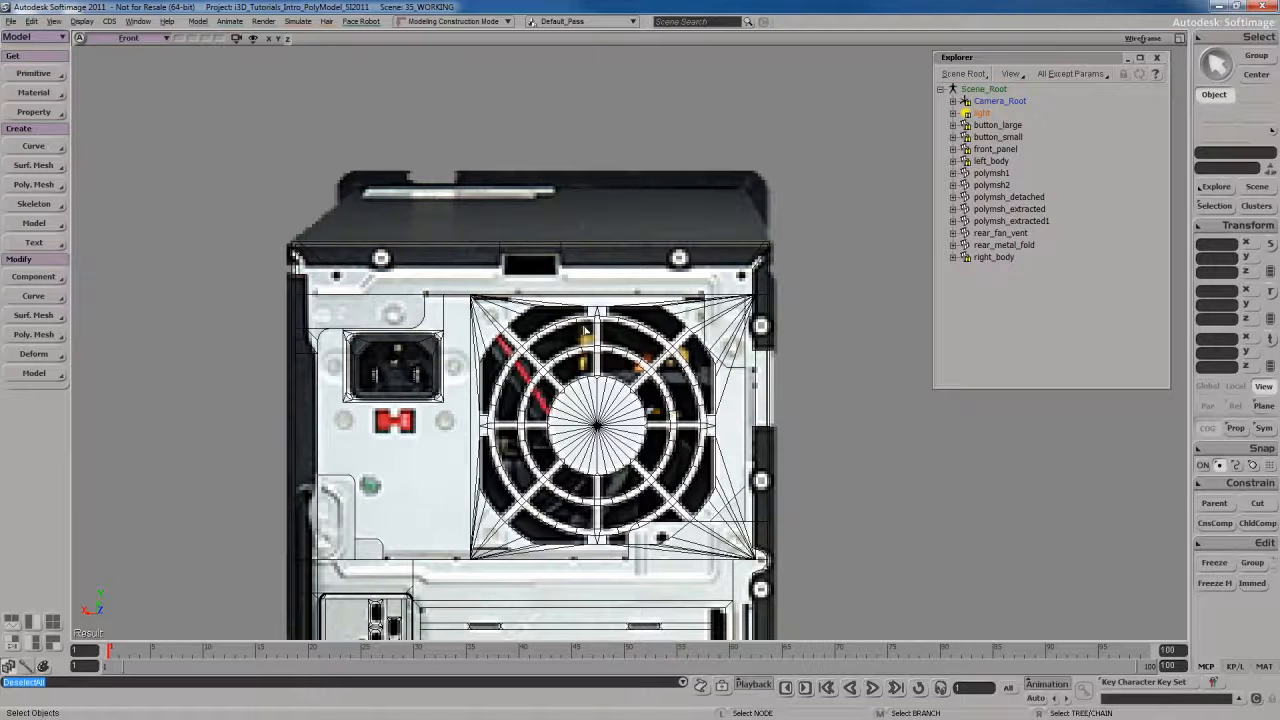
Step: Create a polygon mesh cylinder and rotate it -90 degrees about X so that its cap faces the rear panel's direction
{"action": "key", "text": "F12"}
{"action": "key", "text": "s"}
{"action": "right_click_drag", "start_coordinate": [767, 367], "coordinate": [742, 350]}
{"action": "left_click", "coordinate": [44, 80]}
{"action": "mouse_move", "coordinate": [125, 90]}
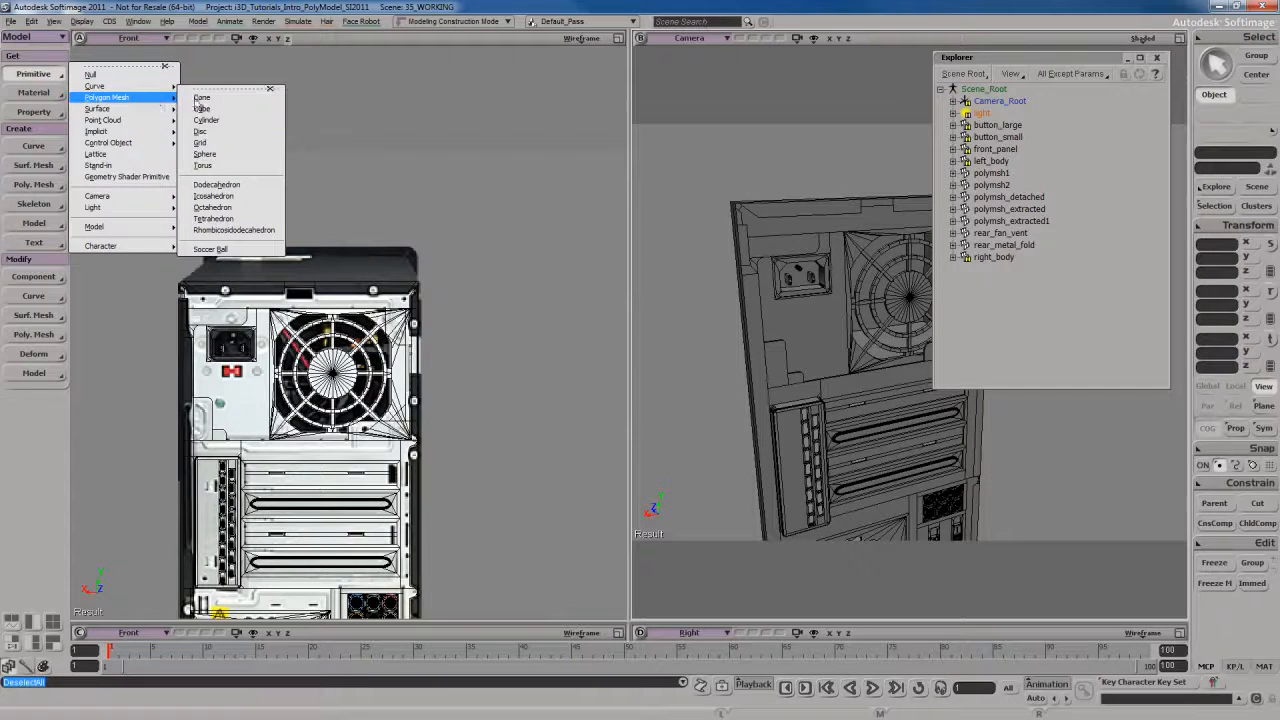
{"action": "left_click", "coordinate": [225, 120]}
{"action": "key", "text": "s"}
{"action": "mouse_move", "coordinate": [713, 313]}
{"action": "right_mouse_down"}
{"action": "mouse_move", "coordinate": [791, 327]}
{"action": "mouse_move", "coordinate": [815, 362]}
{"action": "right_mouse_up"}
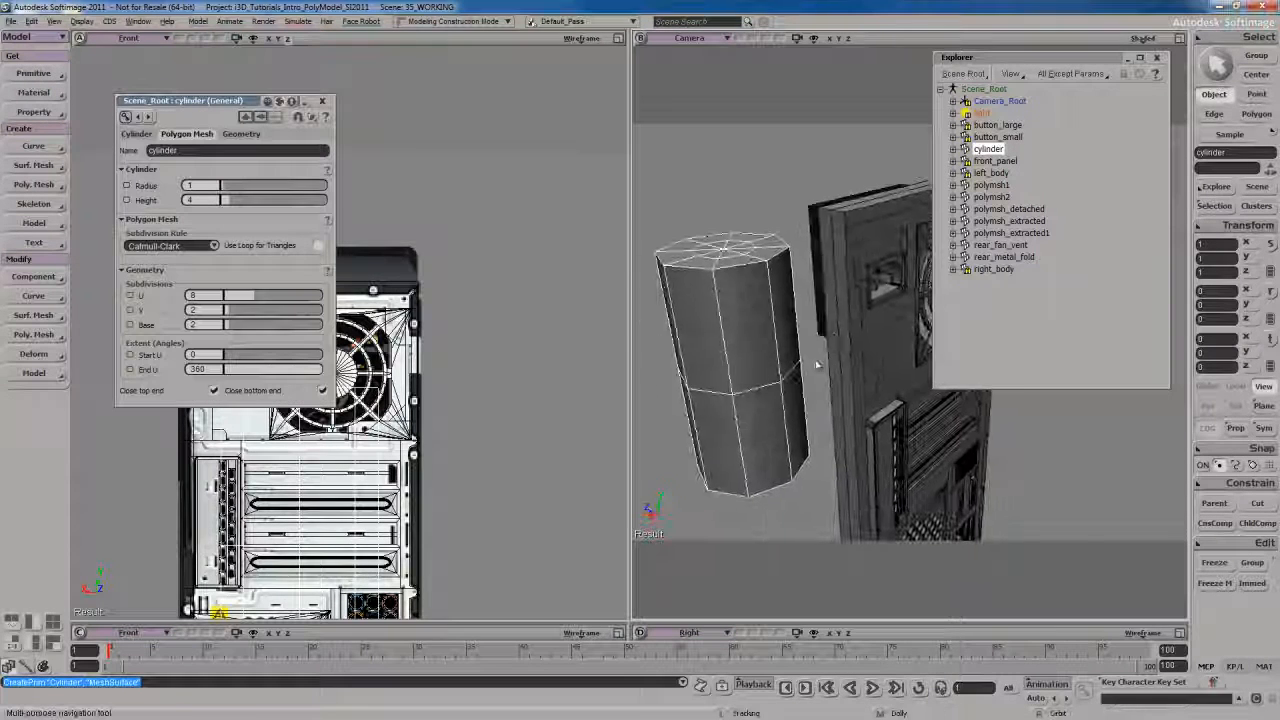
{"action": "key", "text": "F12"}
{"action": "scroll", "coordinate": [614, 364], "scroll_direction": "down", "scroll_amount": 3}
{"action": "key", "text": "s"}
{"action": "right_click_drag", "start_coordinate": [614, 364], "coordinate": [663, 349]}
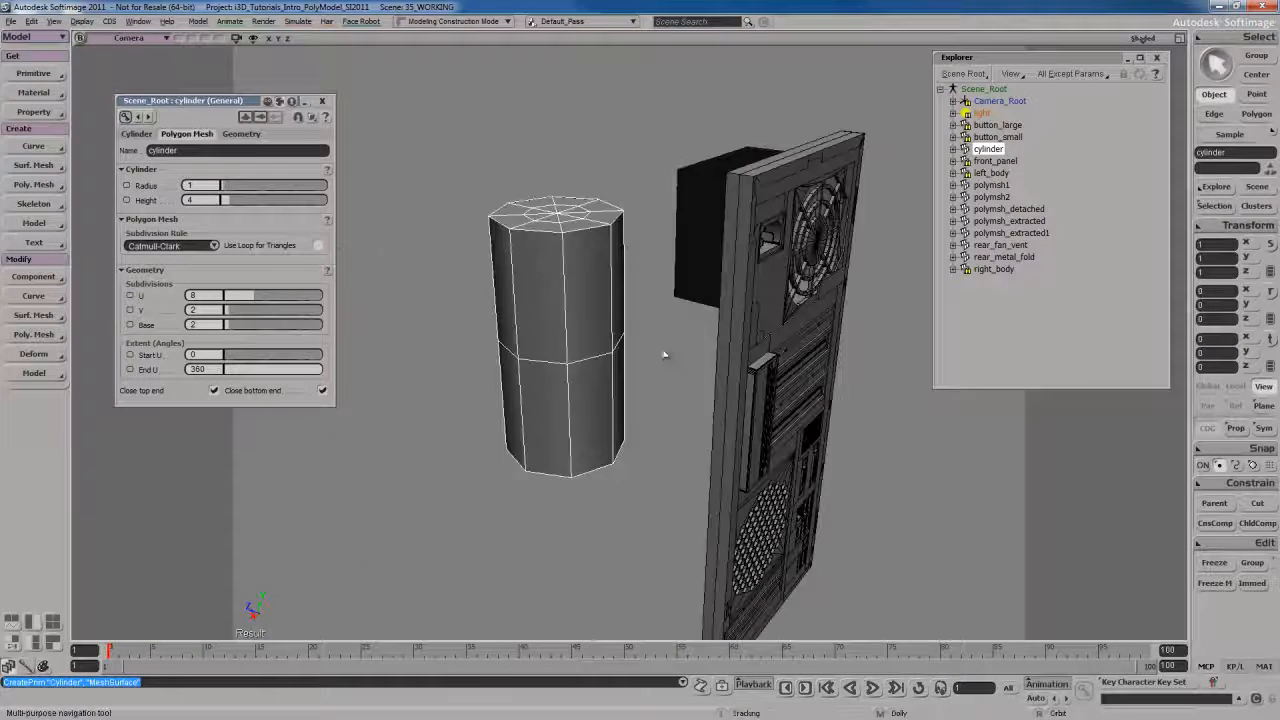
{"action": "key", "text": "c"}
{"action": "left_click_drag", "start_coordinate": [605, 302], "coordinate": [636, 404]}
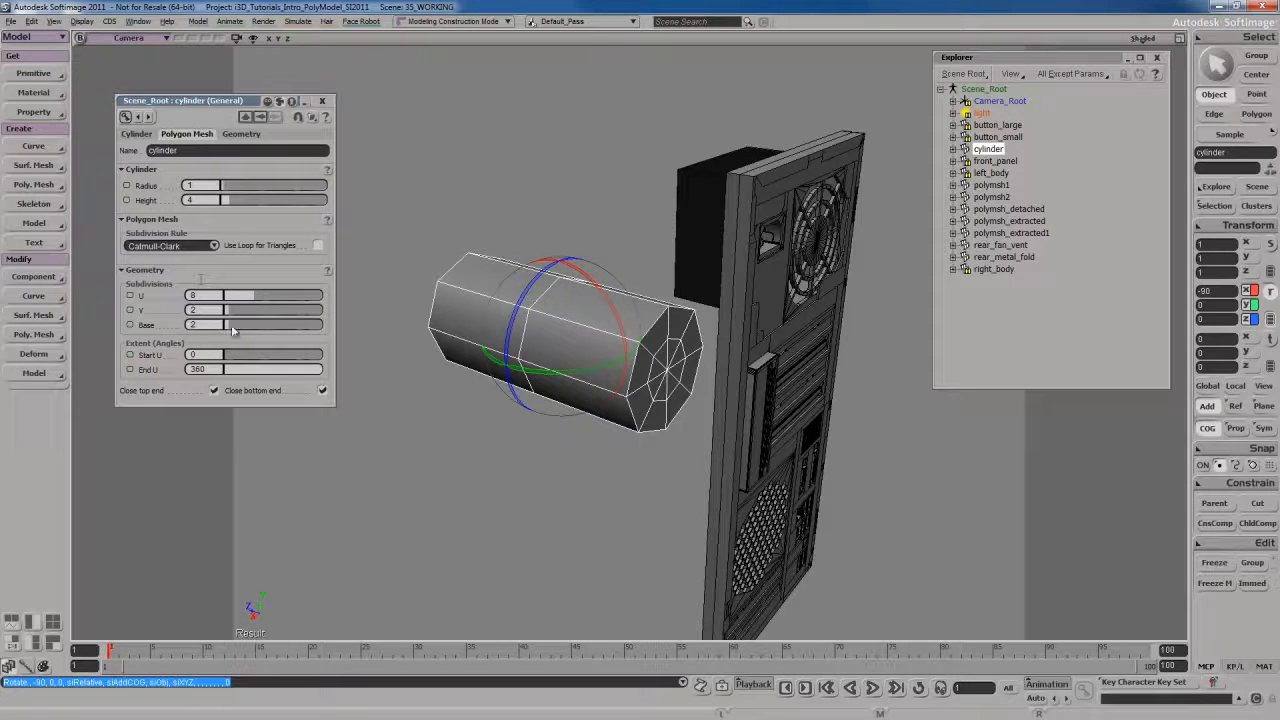
Step: Set the cylinder's subdivisions to U 24, V 1 and Base 1
{"action": "left_click_drag", "start_coordinate": [231, 326], "coordinate": [220, 325]}
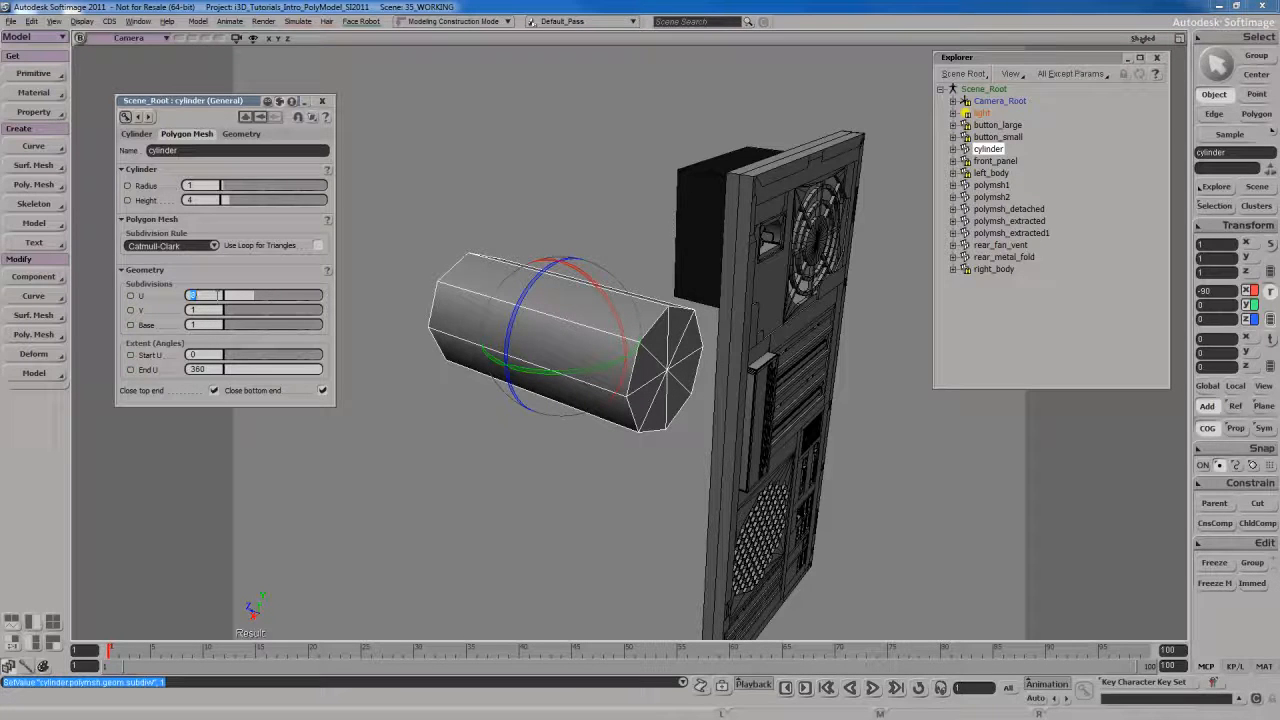
{"action": "key", "text": "Return"}
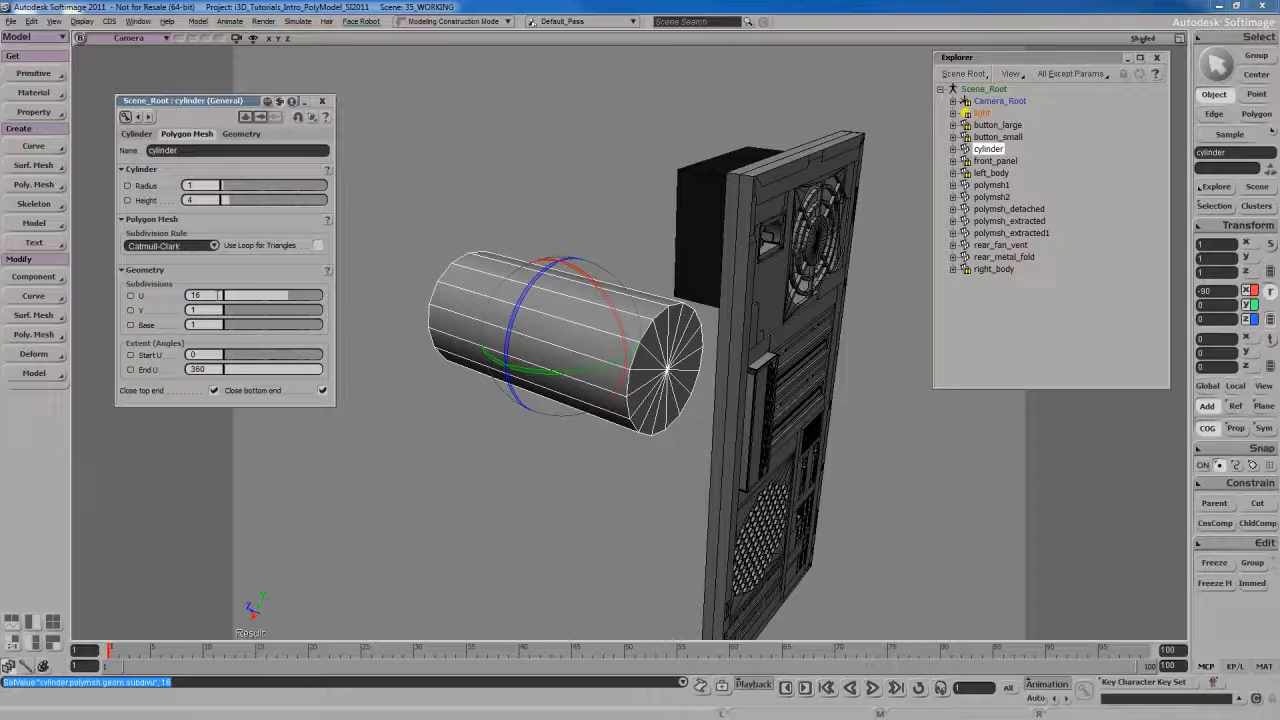
{"action": "left_click_drag", "start_coordinate": [300, 298], "coordinate": [346, 301]}
{"action": "key", "text": "s"}
{"action": "right_click_drag", "start_coordinate": [554, 360], "coordinate": [562, 349]}
{"action": "middle_click_drag", "start_coordinate": [562, 349], "coordinate": [559, 340]}
{"action": "right_click_drag", "start_coordinate": [559, 340], "coordinate": [557, 346]}
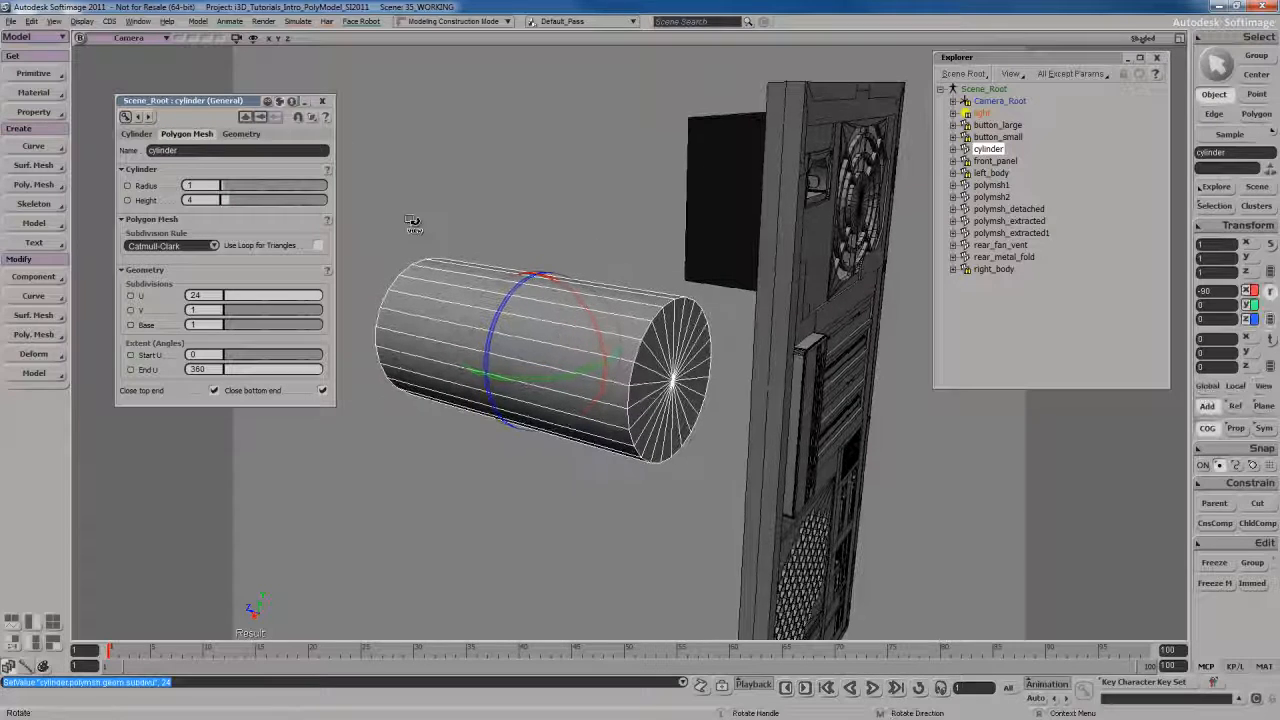
{"action": "left_click", "coordinate": [323, 104]}
Step: Move the cylinder along Z to about -3.44 so that it passes through the rear panel
{"action": "key", "text": "s"}
{"action": "right_click_drag", "start_coordinate": [546, 263], "coordinate": [497, 246]}
{"action": "middle_click_drag", "start_coordinate": [497, 246], "coordinate": [523, 271]}
{"action": "key", "text": "s"}
{"action": "right_click_drag", "start_coordinate": [566, 306], "coordinate": [598, 322]}
{"action": "key", "text": "v"}
{"action": "left_click_drag", "start_coordinate": [430, 390], "coordinate": [591, 403]}
{"action": "right_click_drag", "start_coordinate": [735, 392], "coordinate": [678, 365]}
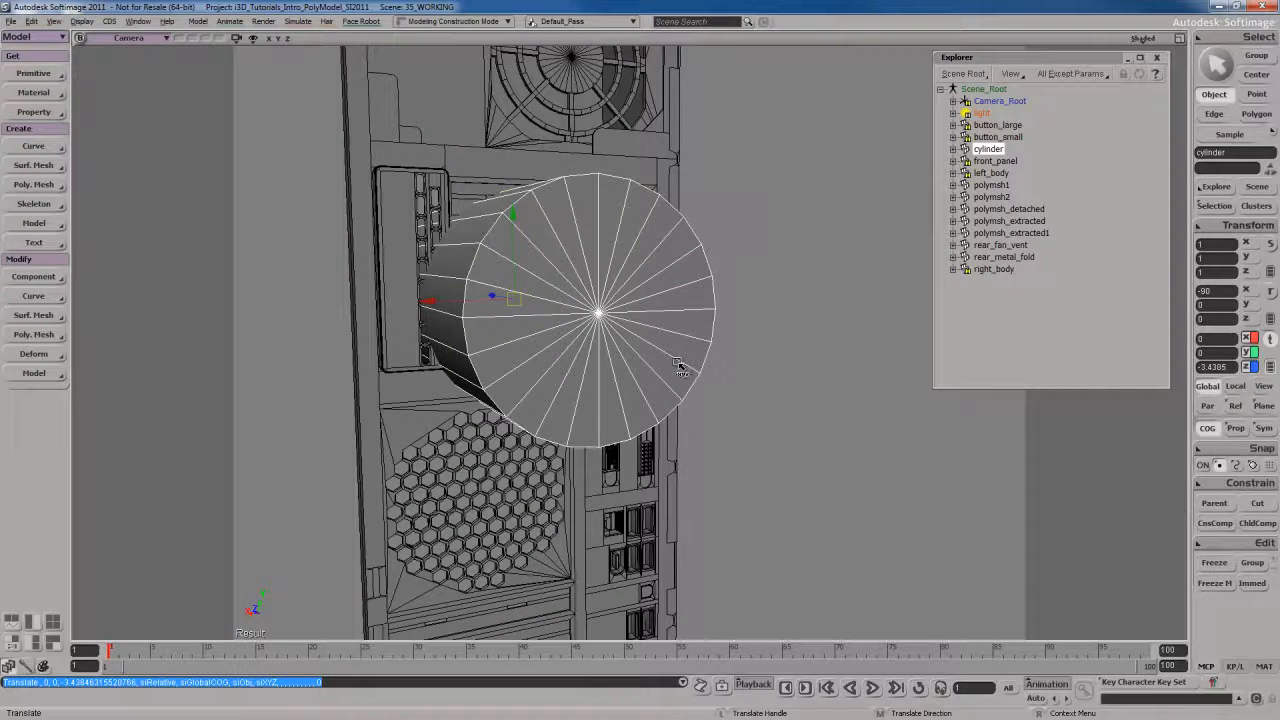
Step: Delete all of the cylinder's polygons except its outward-facing cap
{"action": "key", "text": "u"}
{"action": "mouse_move", "coordinate": [600, 357]}
{"action": "left_mouse_down"}
{"action": "mouse_move", "coordinate": [586, 371]}
{"action": "mouse_move", "coordinate": [572, 335]}
{"action": "left_mouse_up"}
{"action": "key", "text": "s"}
{"action": "mouse_move", "coordinate": [574, 249]}
{"action": "right_mouse_down"}
{"action": "mouse_move", "coordinate": [608, 360]}
{"action": "mouse_move", "coordinate": [600, 329]}
{"action": "right_mouse_up"}
{"action": "right_click", "coordinate": [640, 262]}
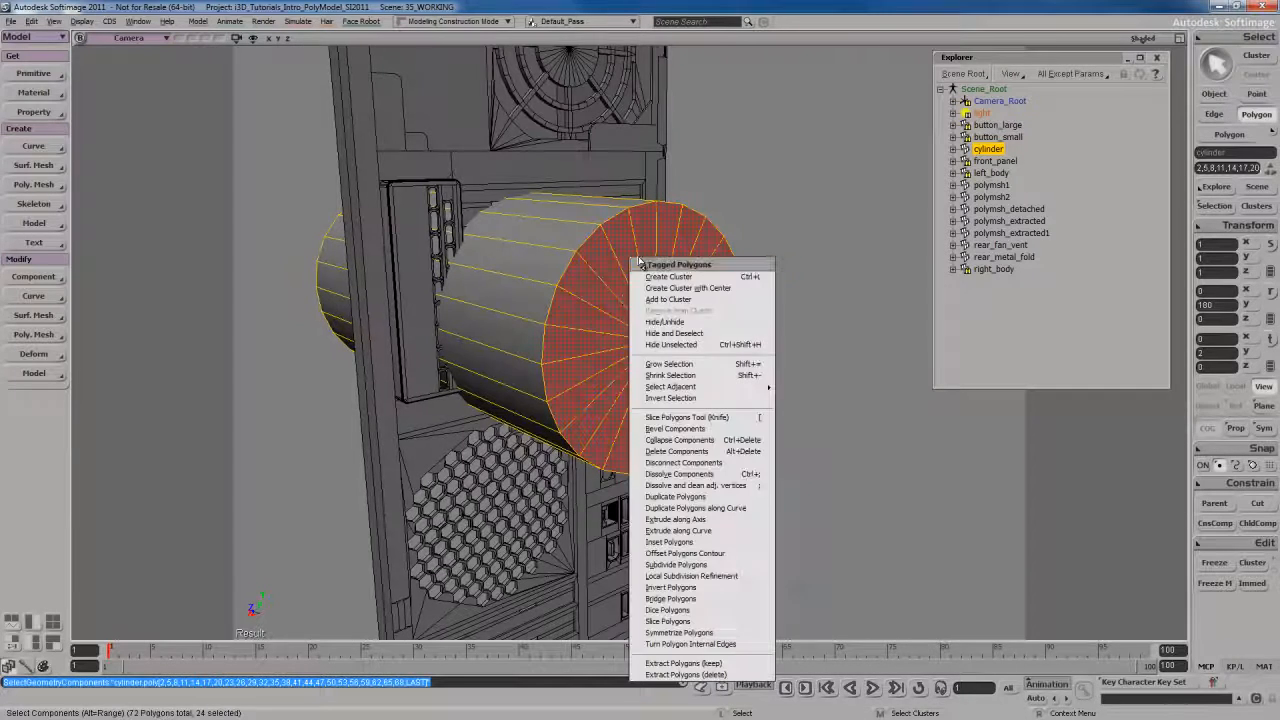
{"action": "left_click", "coordinate": [690, 398]}
{"action": "right_click_drag", "start_coordinate": [660, 370], "coordinate": [634, 354]}
{"action": "key", "text": "Delete"}
Step: Split the disc's radial edges at a ratio of about 49 to add a concentric inner ring
{"action": "key", "text": "i"}
{"action": "left_click_drag", "start_coordinate": [638, 332], "coordinate": [595, 407]}
{"action": "left_click_drag", "start_coordinate": [586, 305], "coordinate": [600, 285]}
{"action": "right_click", "coordinate": [614, 259]}
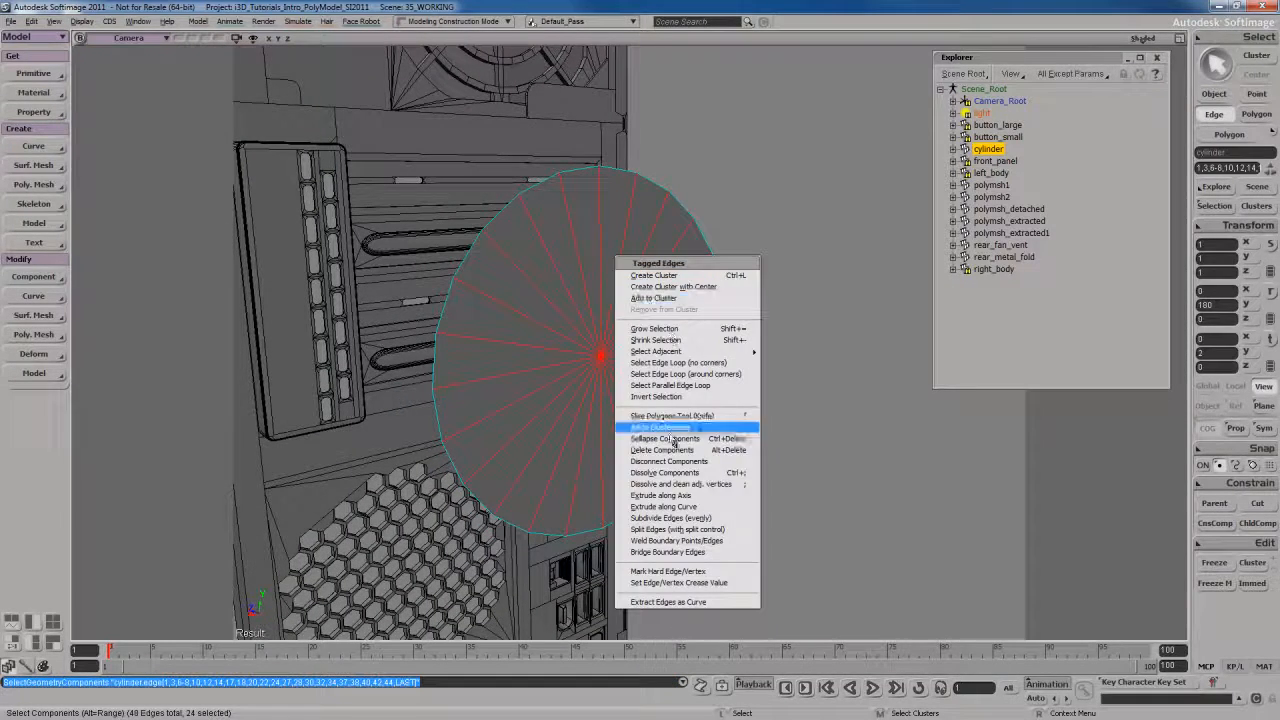
{"action": "left_click", "coordinate": [698, 532]}
{"action": "key", "text": "s"}
{"action": "right_click_drag", "start_coordinate": [617, 334], "coordinate": [609, 360]}
{"action": "left_click_drag", "start_coordinate": [609, 360], "coordinate": [673, 373]}
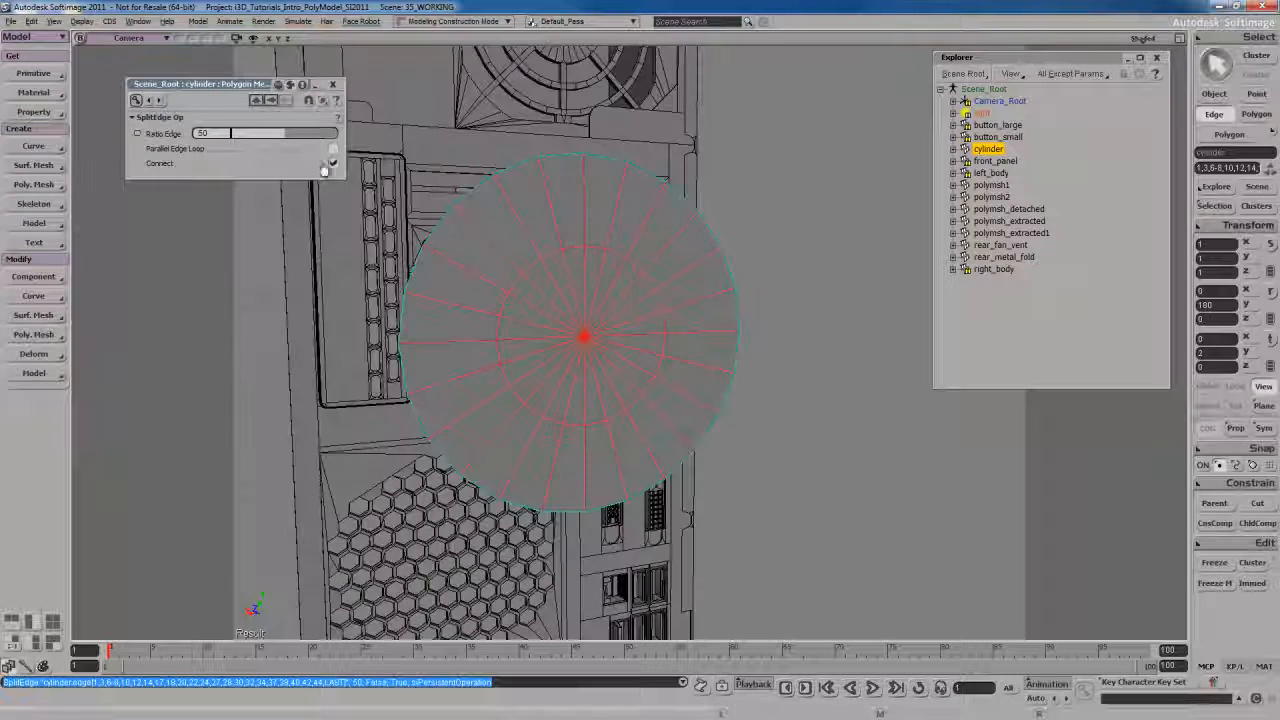
{"action": "left_click_drag", "start_coordinate": [282, 137], "coordinate": [252, 137]}
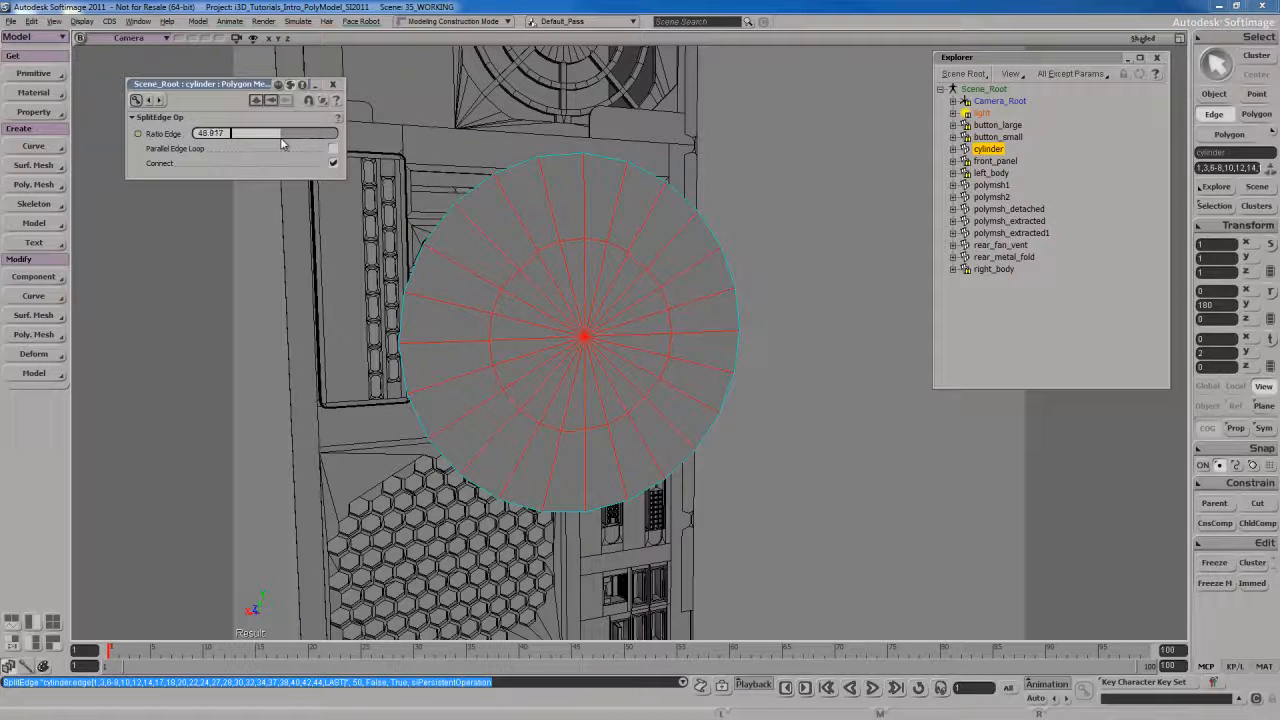
{"action": "left_click_drag", "start_coordinate": [283, 139], "coordinate": [284, 137]}
{"action": "left_click", "coordinate": [335, 87]}
Step: Duplicate the disc's inner circle of polygons and move them inward to about 1.84 in Y to form a recess
{"action": "key", "text": "s"}
{"action": "right_click_drag", "start_coordinate": [520, 265], "coordinate": [606, 328]}
{"action": "left_click_drag", "start_coordinate": [606, 328], "coordinate": [588, 306]}
{"action": "key", "text": "u"}
{"action": "mouse_move", "coordinate": [642, 346]}
{"action": "left_mouse_down"}
{"action": "mouse_move", "coordinate": [614, 334]}
{"action": "mouse_move", "coordinate": [672, 352]}
{"action": "left_mouse_up"}
{"action": "key", "text": "ctrl+d"}
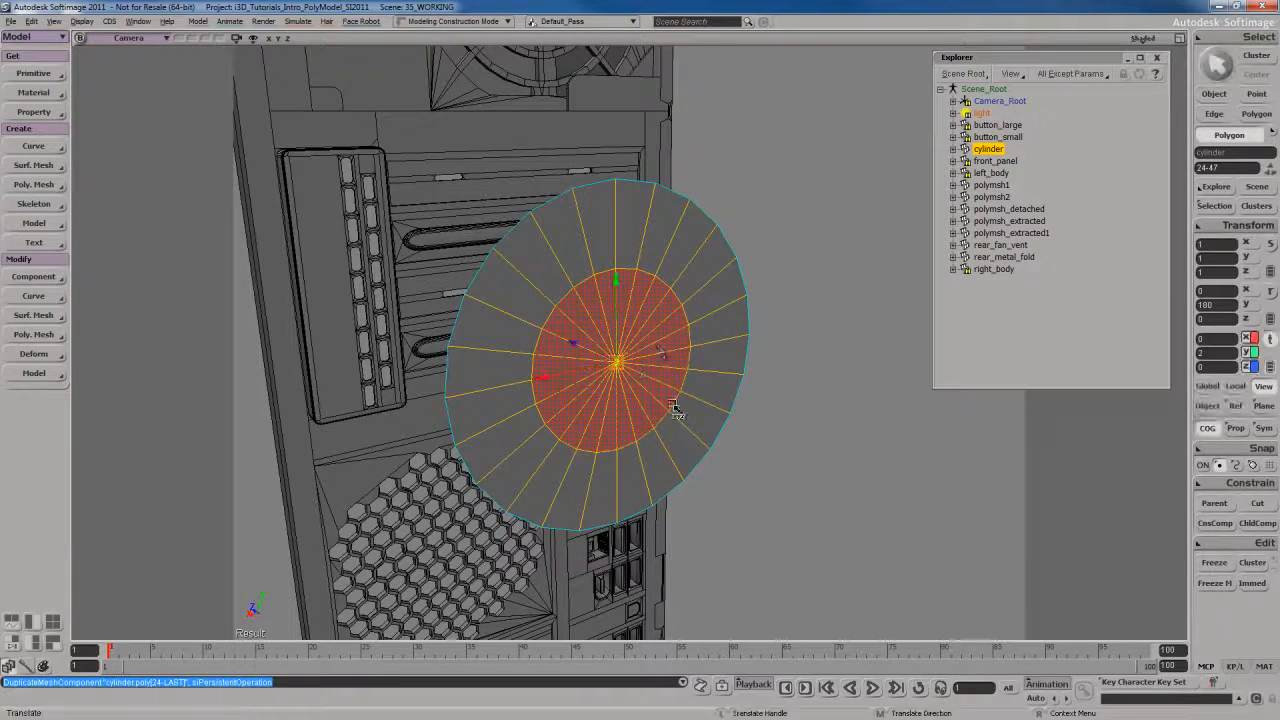
{"action": "scroll", "coordinate": [568, 350], "scroll_direction": "up", "scroll_amount": 3}
{"action": "left_click_drag", "start_coordinate": [558, 346], "coordinate": [546, 342]}
{"action": "middle_click_drag", "start_coordinate": [547, 343], "coordinate": [548, 343]}
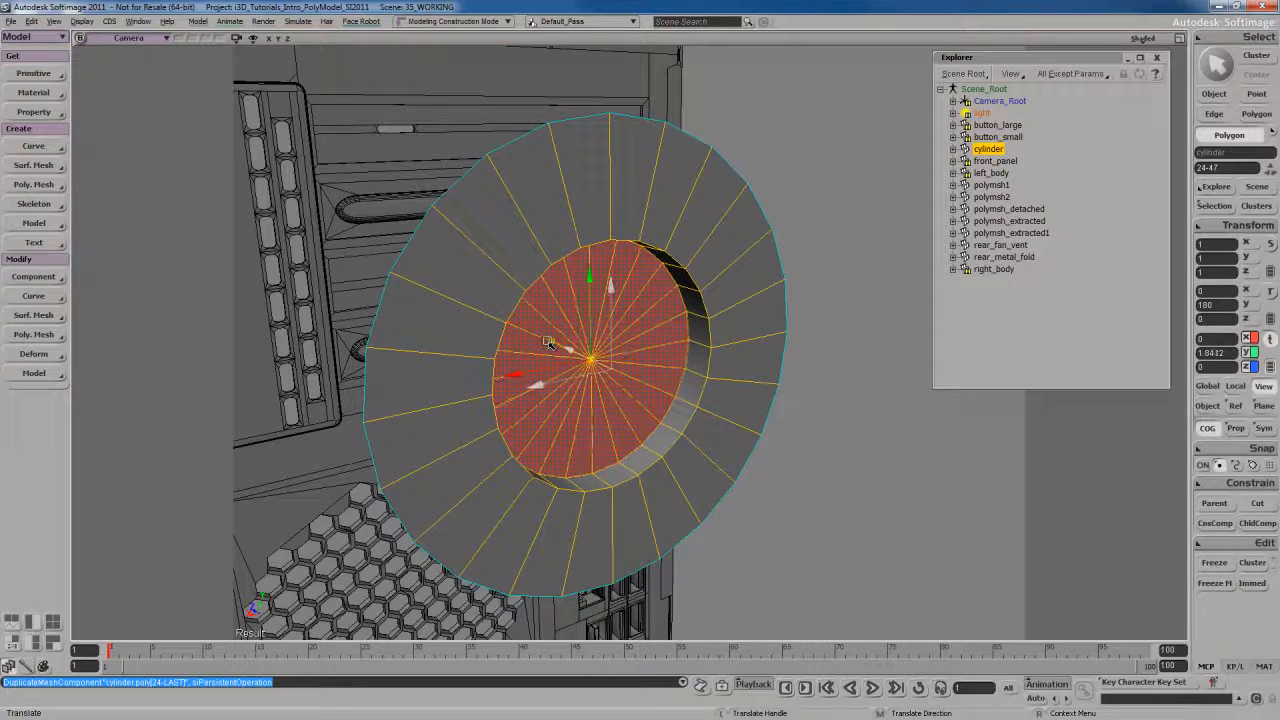
Step: Scale the recess's floor polygons uniformly by about 0.8
{"action": "key", "text": "x"}
{"action": "left_click_drag", "start_coordinate": [757, 355], "coordinate": [729, 374]}
{"action": "key", "text": "v"}
{"action": "key", "text": "s"}
{"action": "right_click_drag", "start_coordinate": [660, 374], "coordinate": [654, 329]}
Step: Bevel the two circular edge loops at the recess's rim and floor
{"action": "key", "text": "e"}
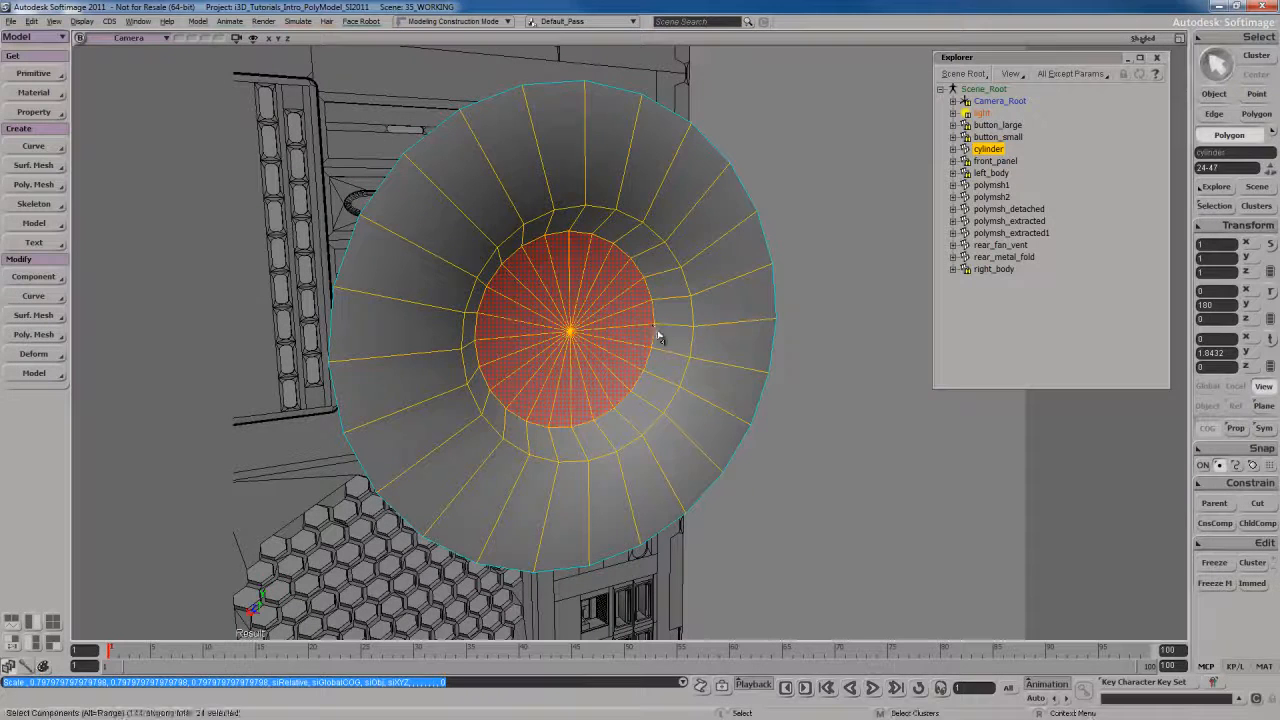
{"action": "left_click", "coordinate": [670, 258]}
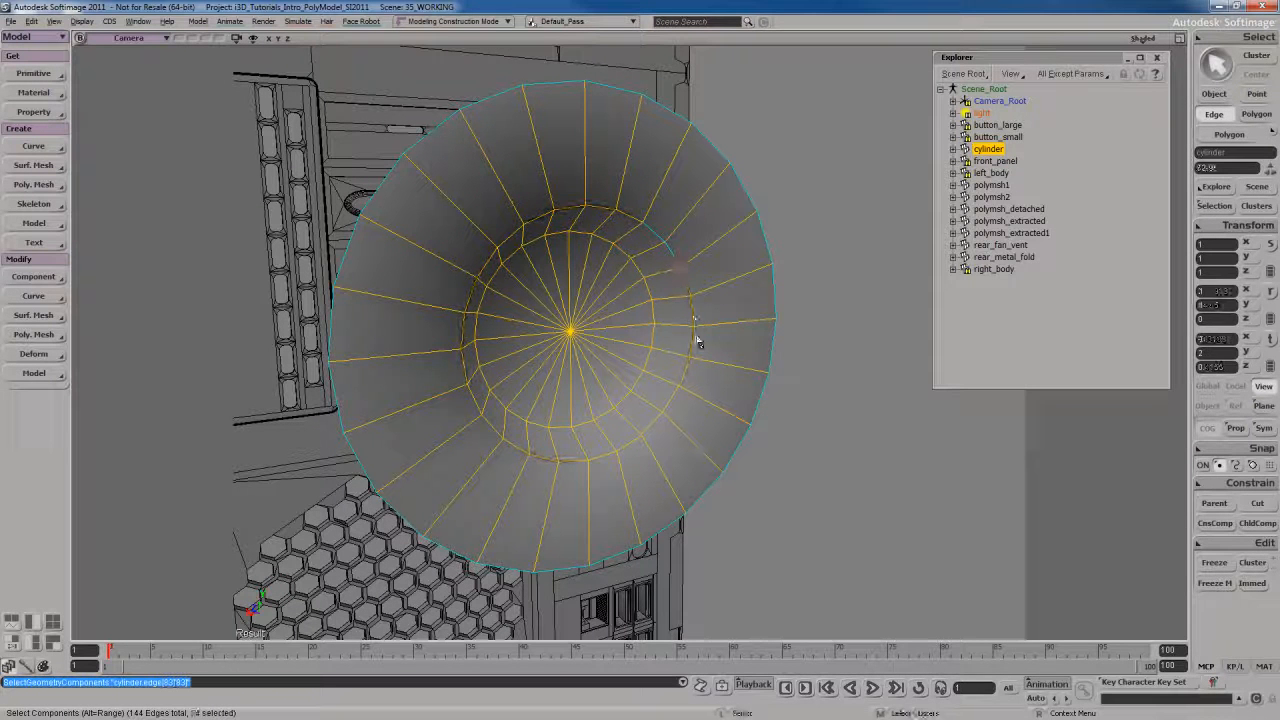
{"action": "middle_click", "coordinate": [655, 322], "text": "alt+shift"}
{"action": "right_click", "coordinate": [676, 267]}
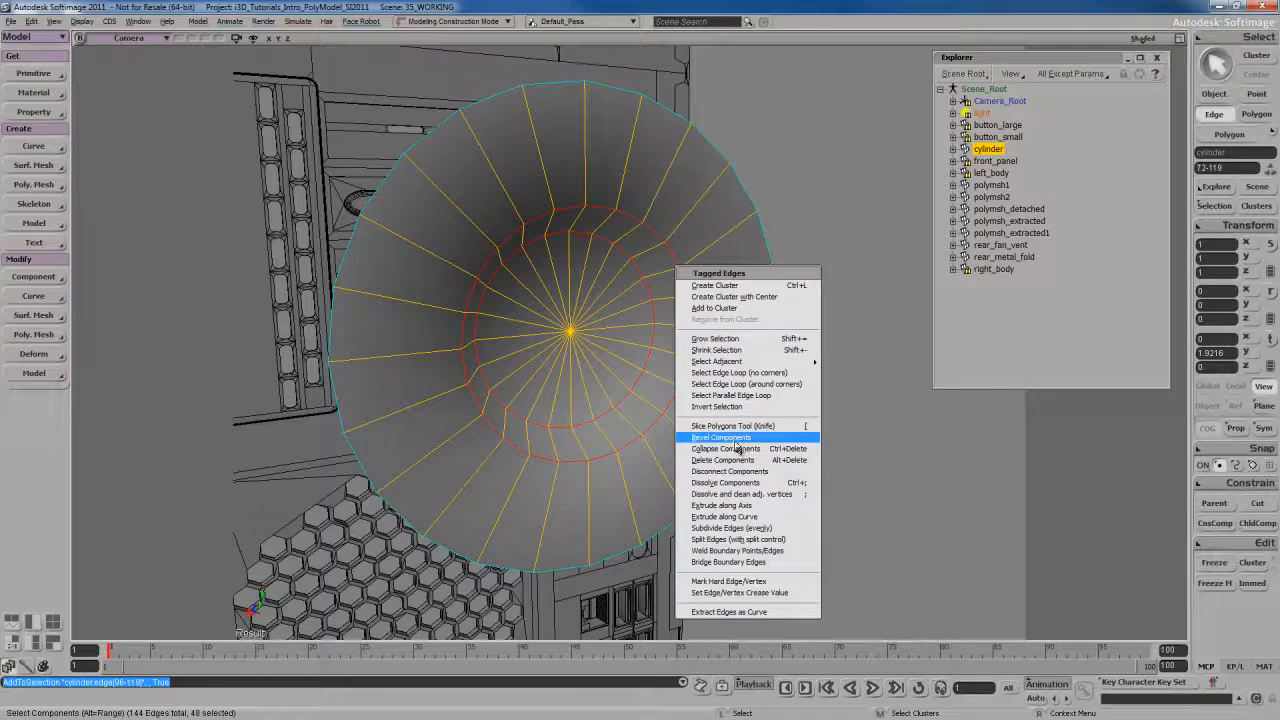
{"action": "left_click", "coordinate": [722, 437]}
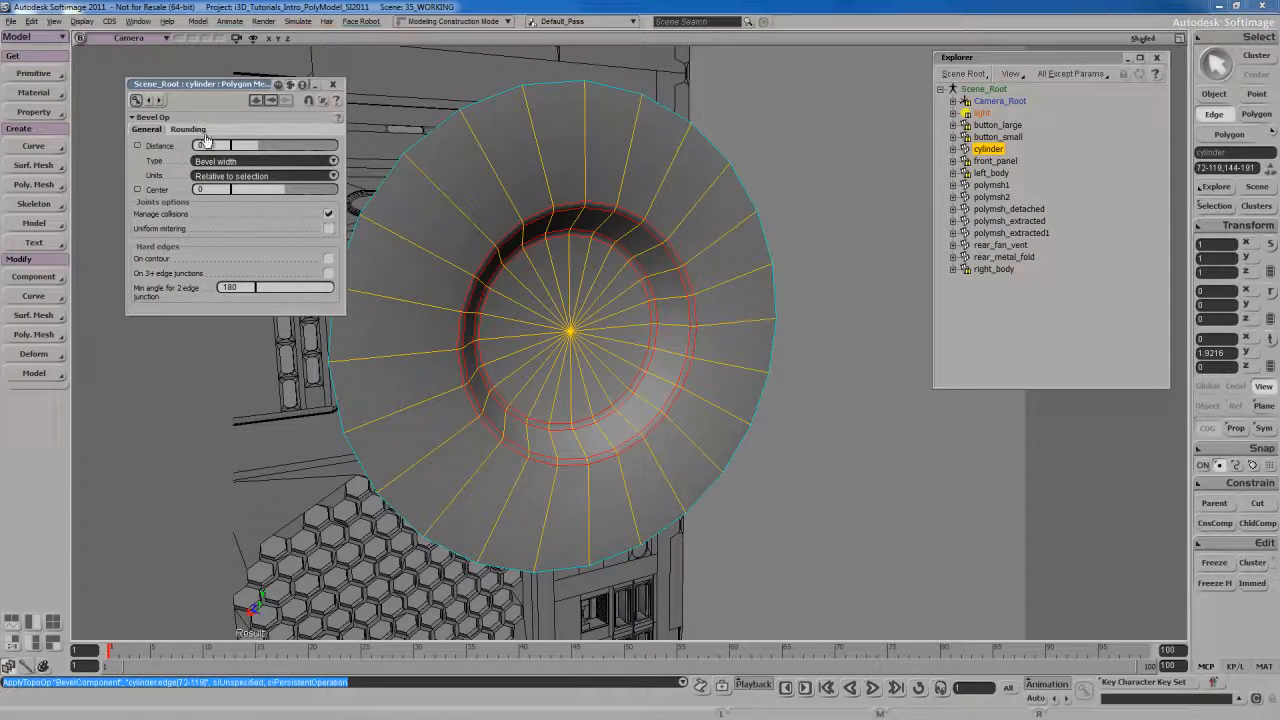
Step: Set the bevel's rounding subdivisions to 4 and its distance to 2
{"action": "left_click", "coordinate": [188, 130]}
{"action": "left_click", "coordinate": [252, 147]}
{"action": "left_click", "coordinate": [150, 130]}
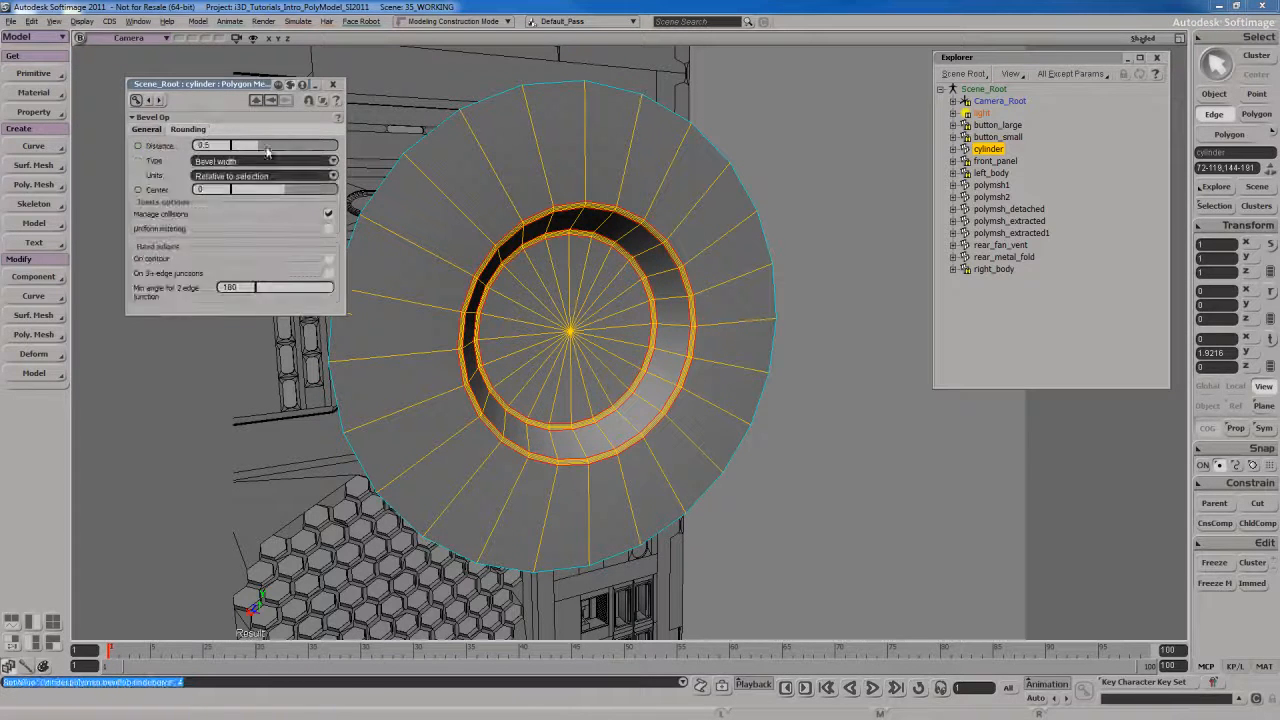
{"action": "left_click_drag", "start_coordinate": [276, 149], "coordinate": [369, 156]}
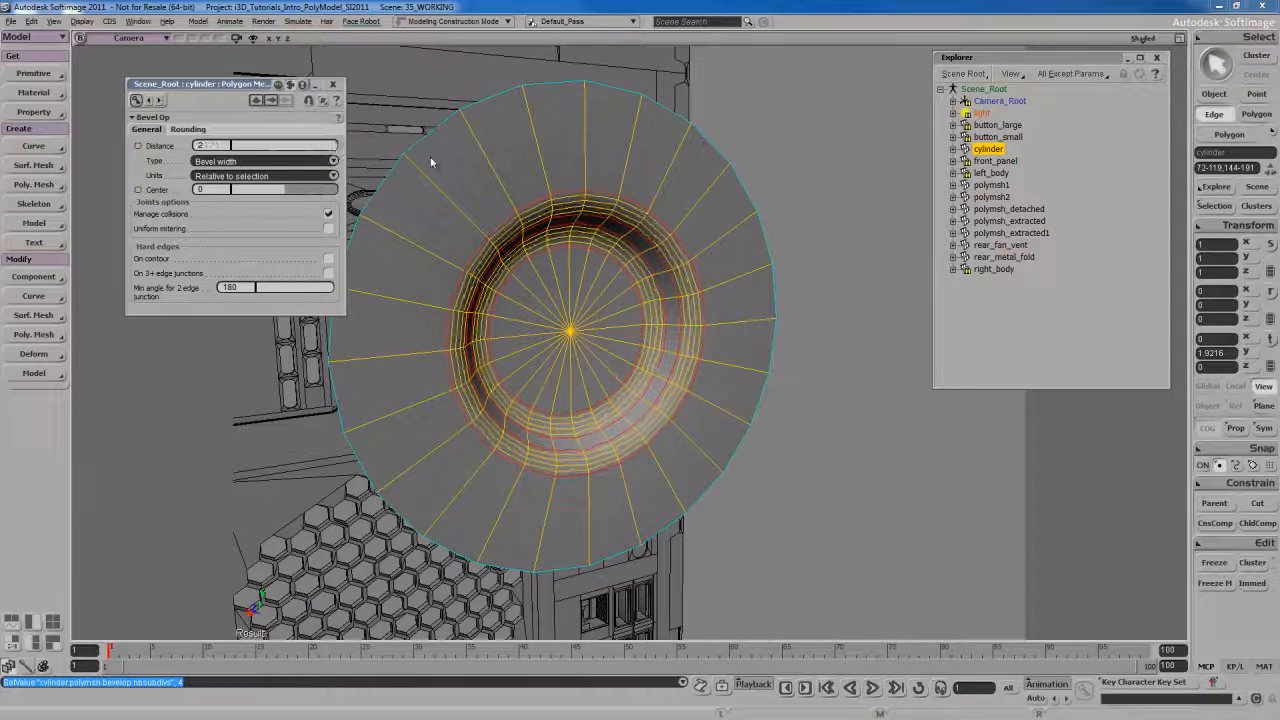
{"action": "key", "text": "s"}
{"action": "right_click_drag", "start_coordinate": [594, 294], "coordinate": [601, 312]}
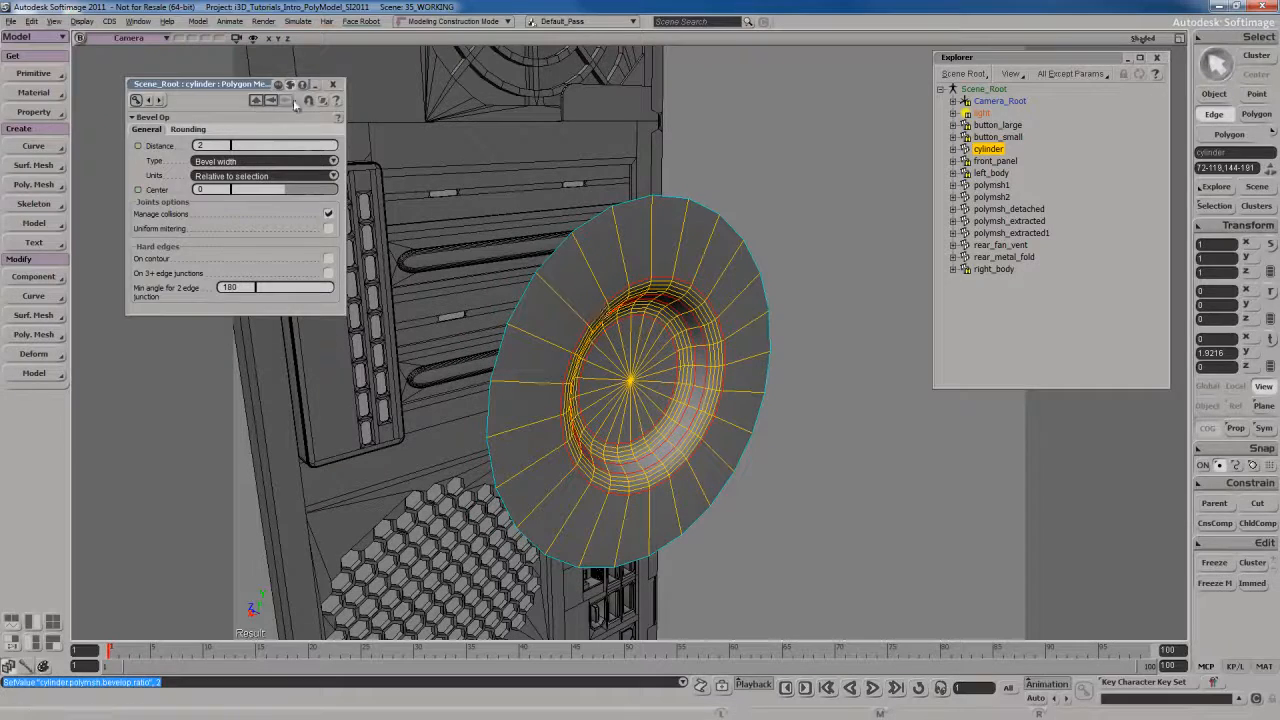
{"action": "left_click", "coordinate": [333, 85]}
Step: Subdivide the disc's outer radial edges evenly with 2 subdivisions to add a ring around the recess
{"action": "left_click_drag", "start_coordinate": [680, 238], "coordinate": [708, 246]}
{"action": "key", "text": "s"}
{"action": "right_click_drag", "start_coordinate": [709, 274], "coordinate": [650, 237]}
{"action": "middle_click", "coordinate": [674, 250], "text": "alt"}
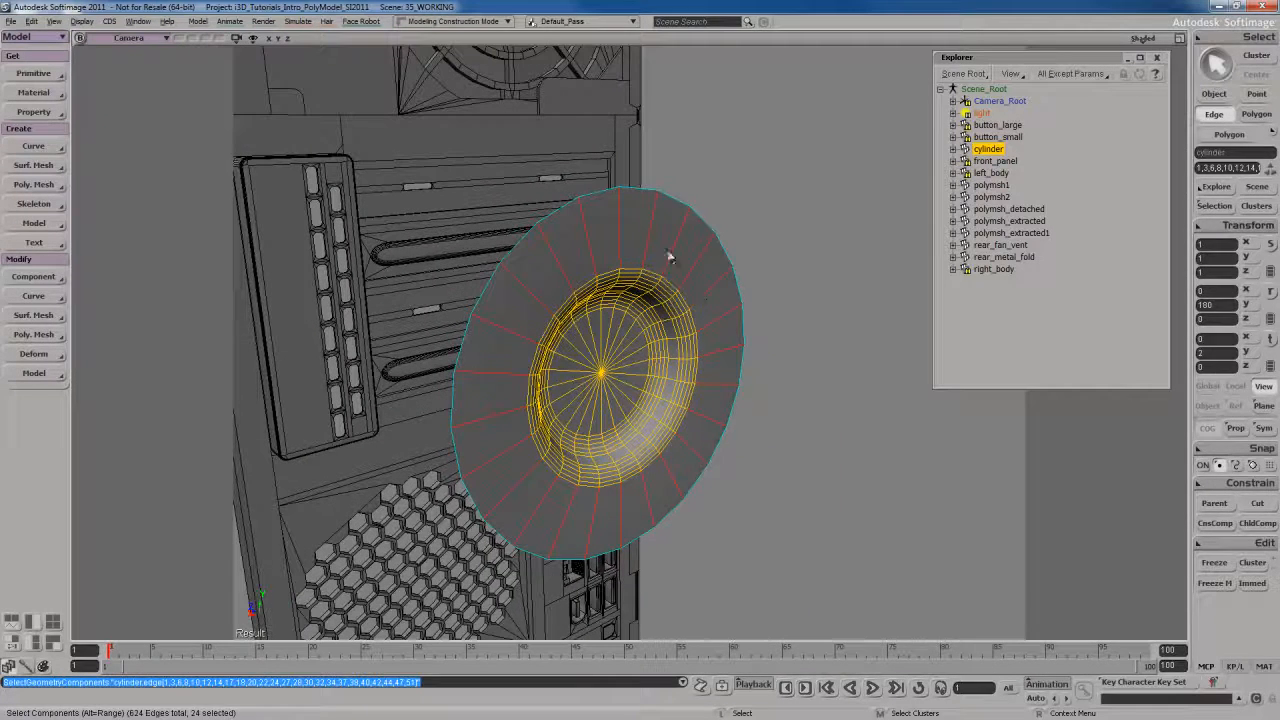
{"action": "right_click", "coordinate": [690, 251]}
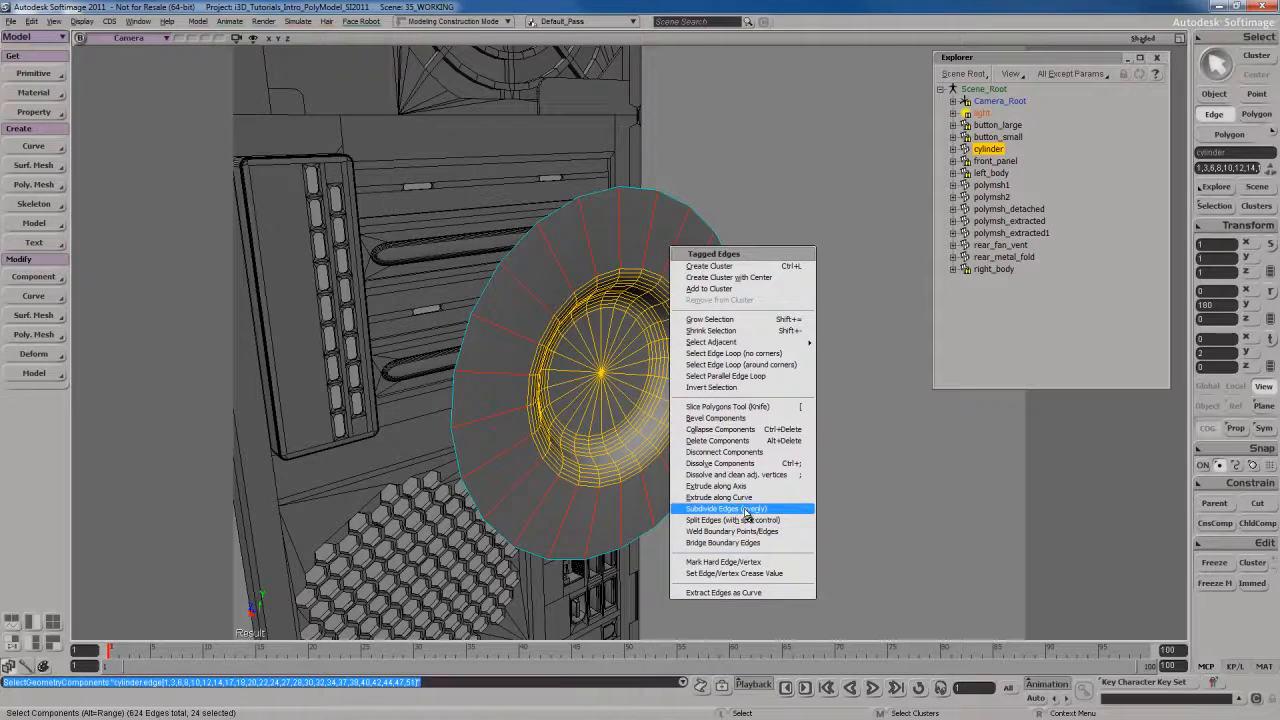
{"action": "left_click", "coordinate": [745, 513]}
Step: Select the new edge ring on the disc's outer band and move it about -0.107 along the view's Z axis
{"action": "left_click", "coordinate": [626, 244]}
{"action": "middle_click", "coordinate": [636, 244], "text": "alt"}
{"action": "key", "text": "v"}
{"action": "key", "text": "f"}
{"action": "key", "text": "s"}
{"action": "right_click_drag", "start_coordinate": [668, 298], "coordinate": [640, 330]}
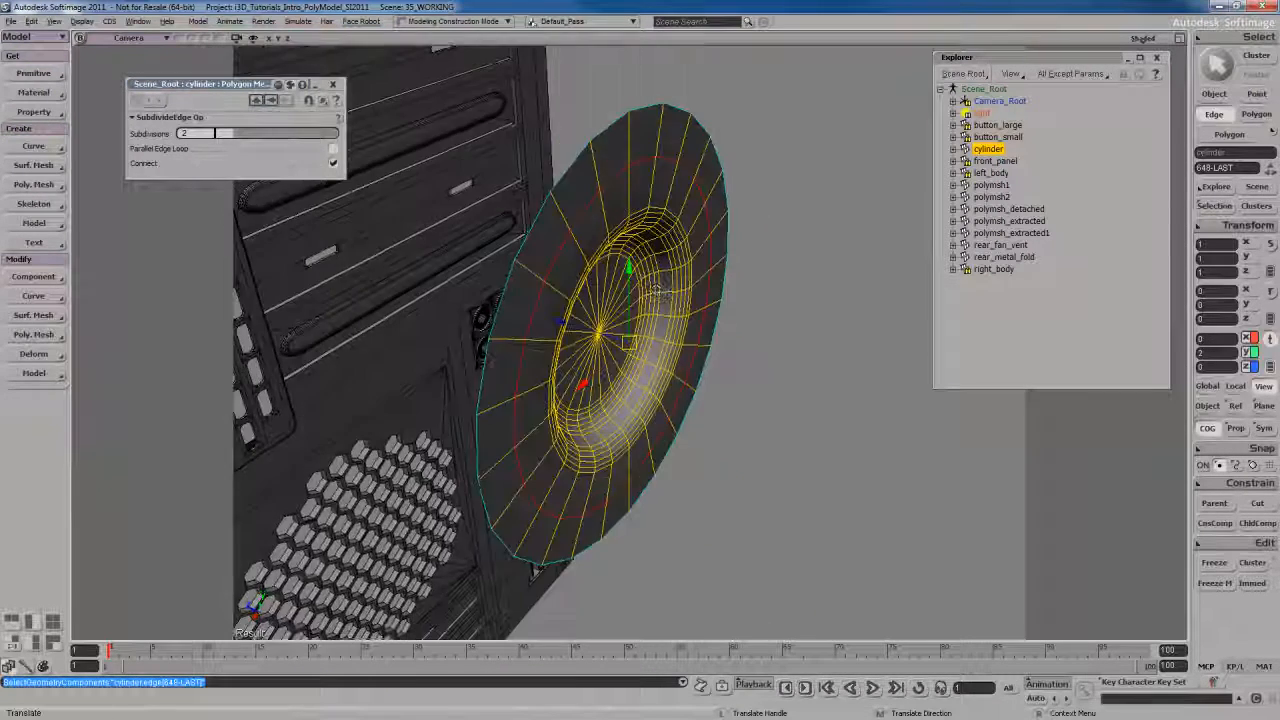
{"action": "left_click_drag", "start_coordinate": [568, 324], "coordinate": [592, 332]}
{"action": "key", "text": "s"}
{"action": "right_click_drag", "start_coordinate": [643, 343], "coordinate": [635, 300]}
Step: Bevel the selected edge ring on the disc's outer band with a distance of 6
{"action": "key", "text": "space"}
{"action": "right_click", "coordinate": [626, 184]}
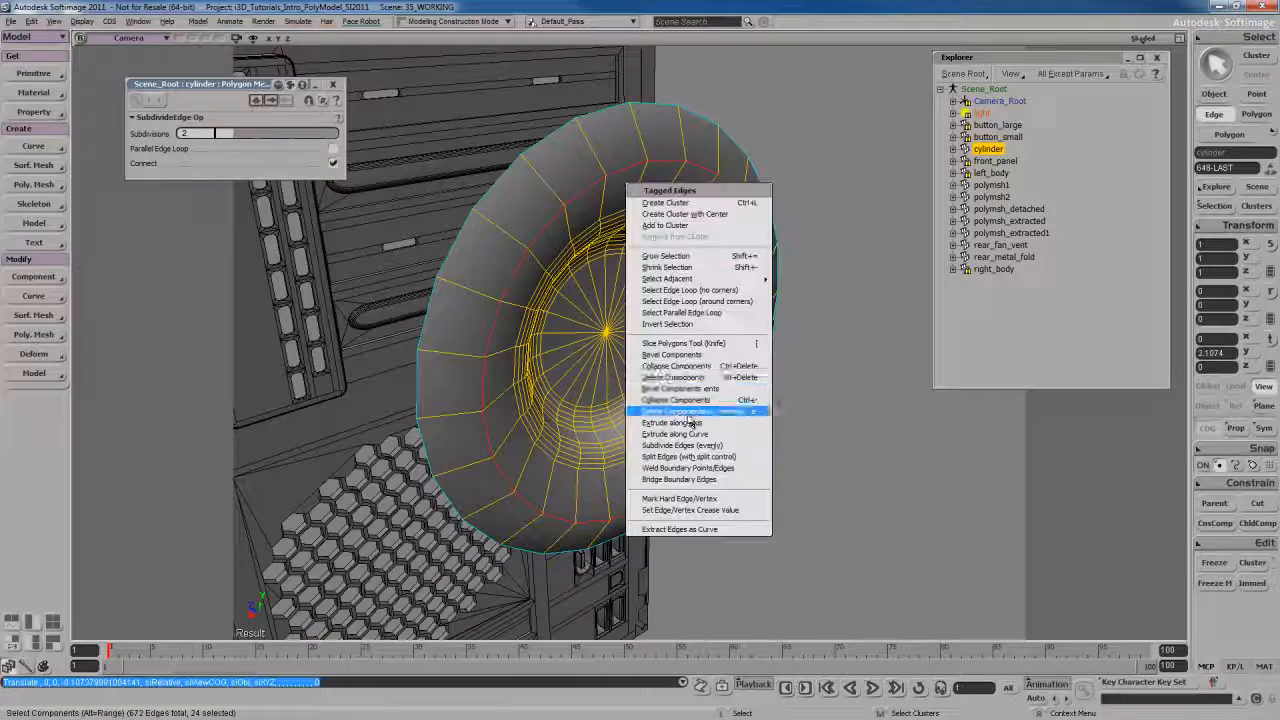
{"action": "left_click", "coordinate": [668, 357]}
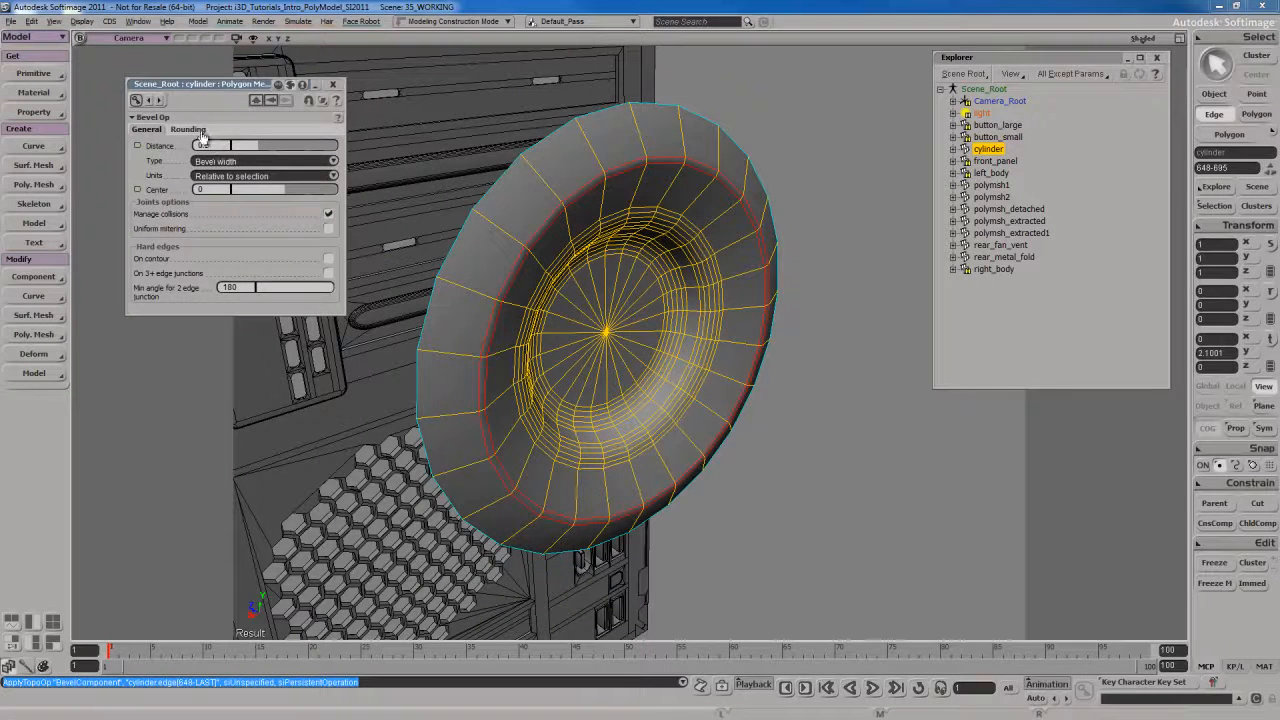
{"action": "left_click_drag", "start_coordinate": [229, 145], "coordinate": [394, 158]}
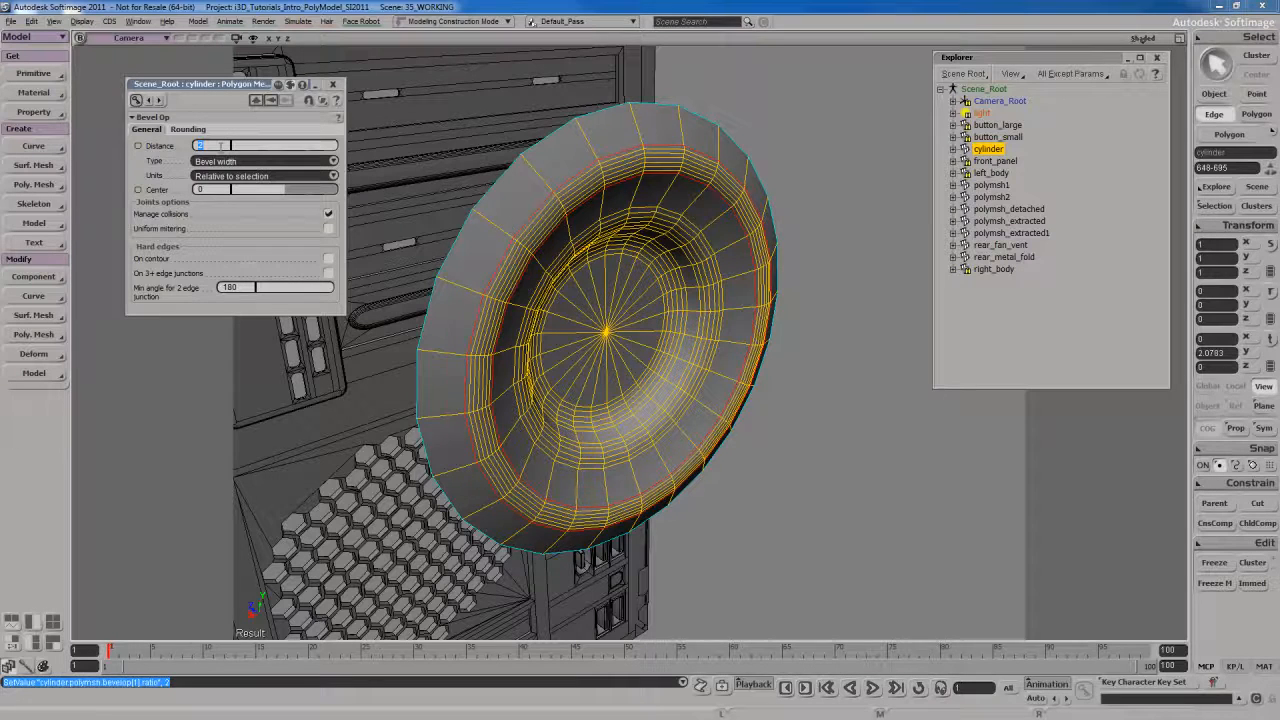
{"action": "type", "text": "4"}
{"action": "key", "text": "Return"}
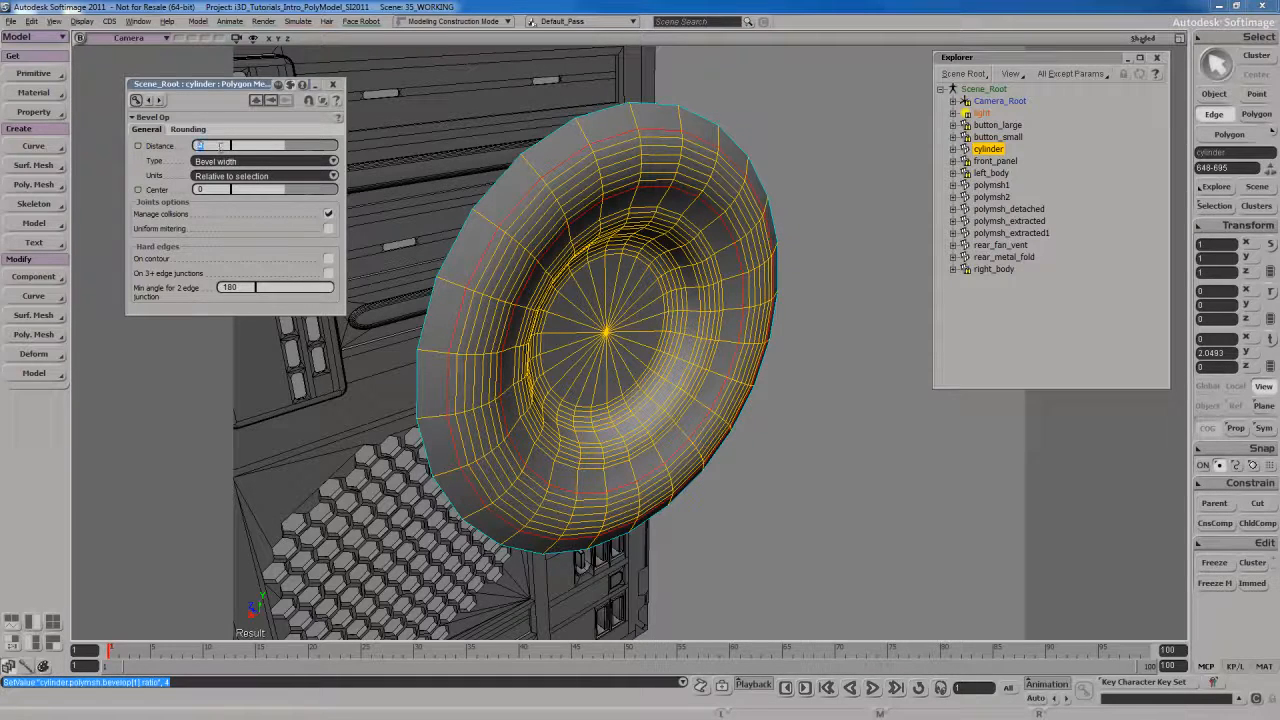
{"action": "key", "text": "Return"}
{"action": "key", "text": "s"}
{"action": "right_click_drag", "start_coordinate": [529, 253], "coordinate": [630, 243]}
{"action": "left_click", "coordinate": [190, 129]}
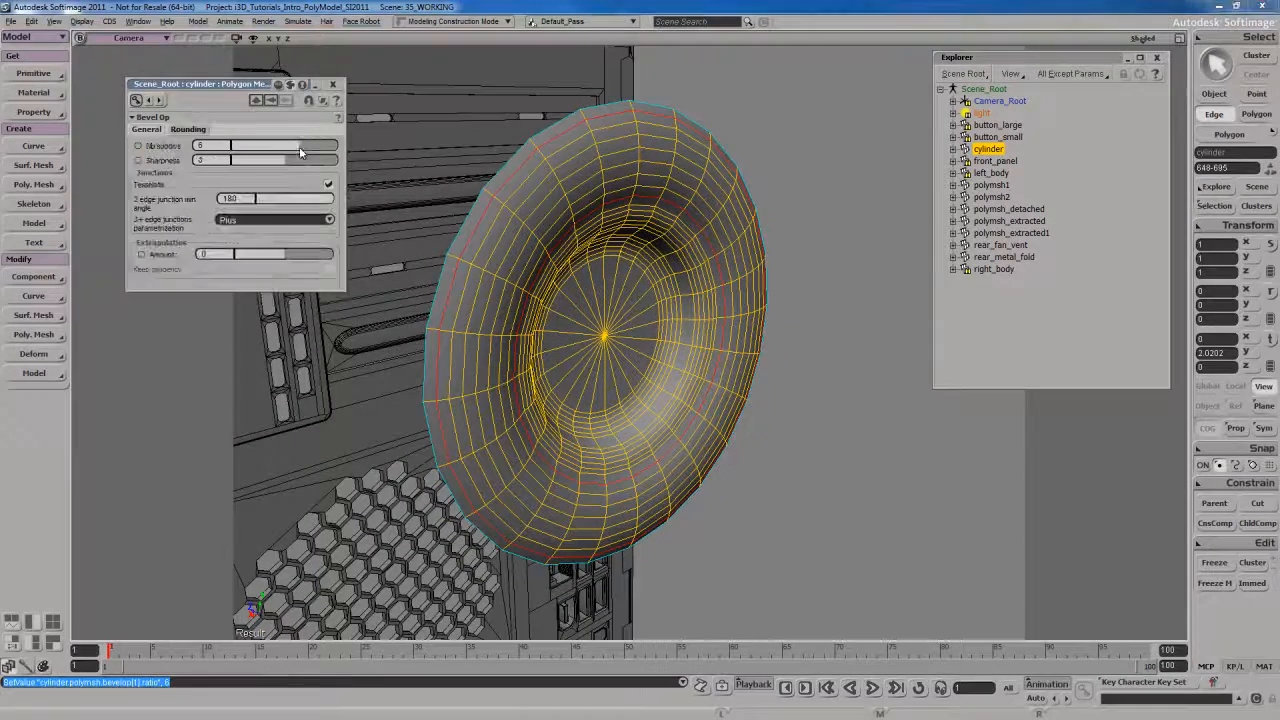
{"action": "left_click", "coordinate": [333, 84]}
Step: Leave edge selection and select the whole screw head cylinder as an object
{"action": "key", "text": "s"}
{"action": "right_click_drag", "start_coordinate": [642, 312], "coordinate": [622, 345]}
{"action": "left_click", "coordinate": [513, 264]}
{"action": "middle_click", "coordinate": [488, 306], "text": "alt"}
{"action": "key", "text": "s"}
{"action": "key", "text": "ctrl+d"}
{"action": "key", "text": "v"}
{"action": "key", "text": "s"}
{"action": "left_click_drag", "start_coordinate": [620, 344], "coordinate": [552, 372]}
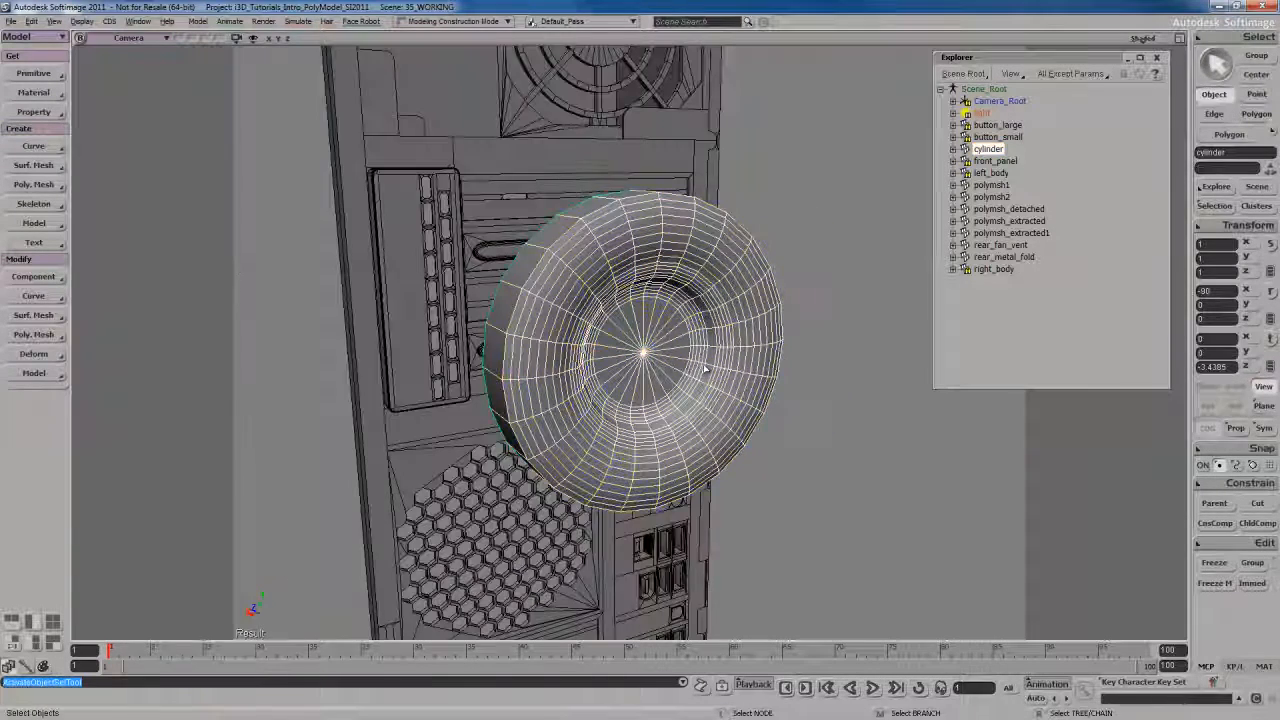
{"action": "scroll", "coordinate": [688, 373], "scroll_direction": "down", "scroll_amount": 3}
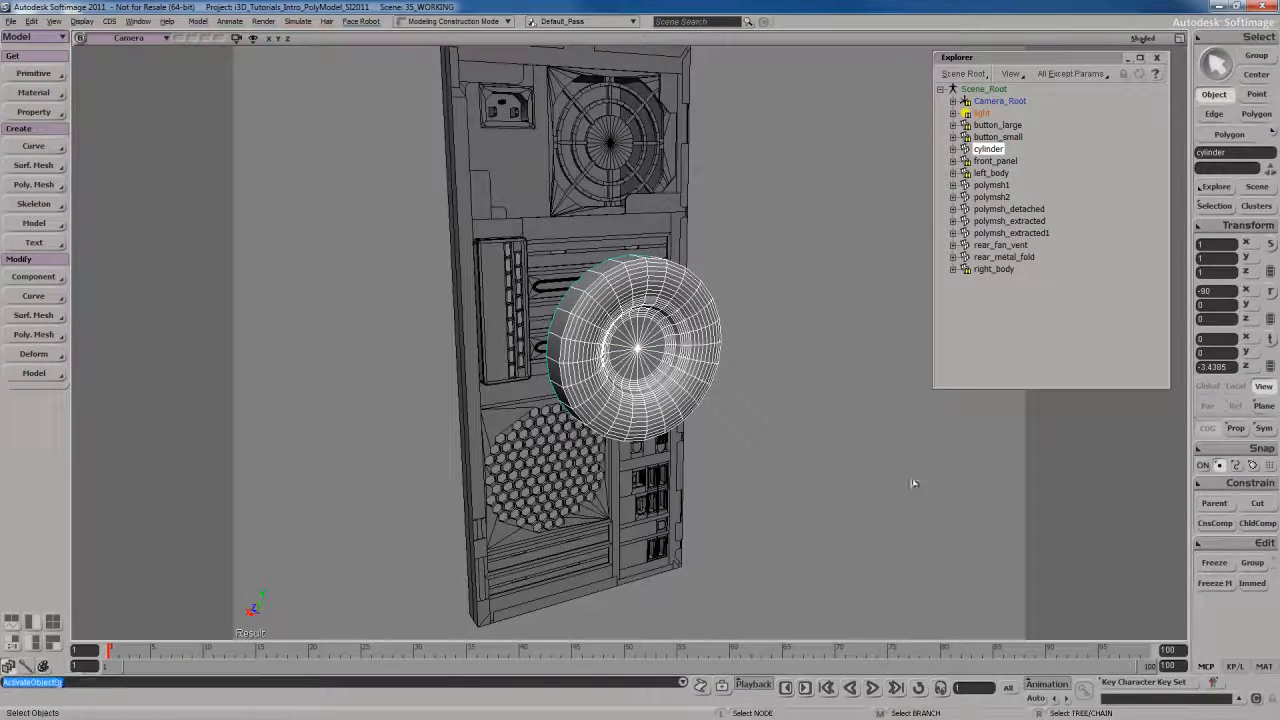
Step: Scale the cylinder uniformly to about 0.116 and place it at about -5.08 on Z
{"action": "key", "text": "c"}
{"action": "key", "text": "x"}
{"action": "left_click_drag", "start_coordinate": [837, 354], "coordinate": [723, 408]}
{"action": "key", "text": "s"}
{"action": "left_click_drag", "start_coordinate": [700, 287], "coordinate": [718, 355]}
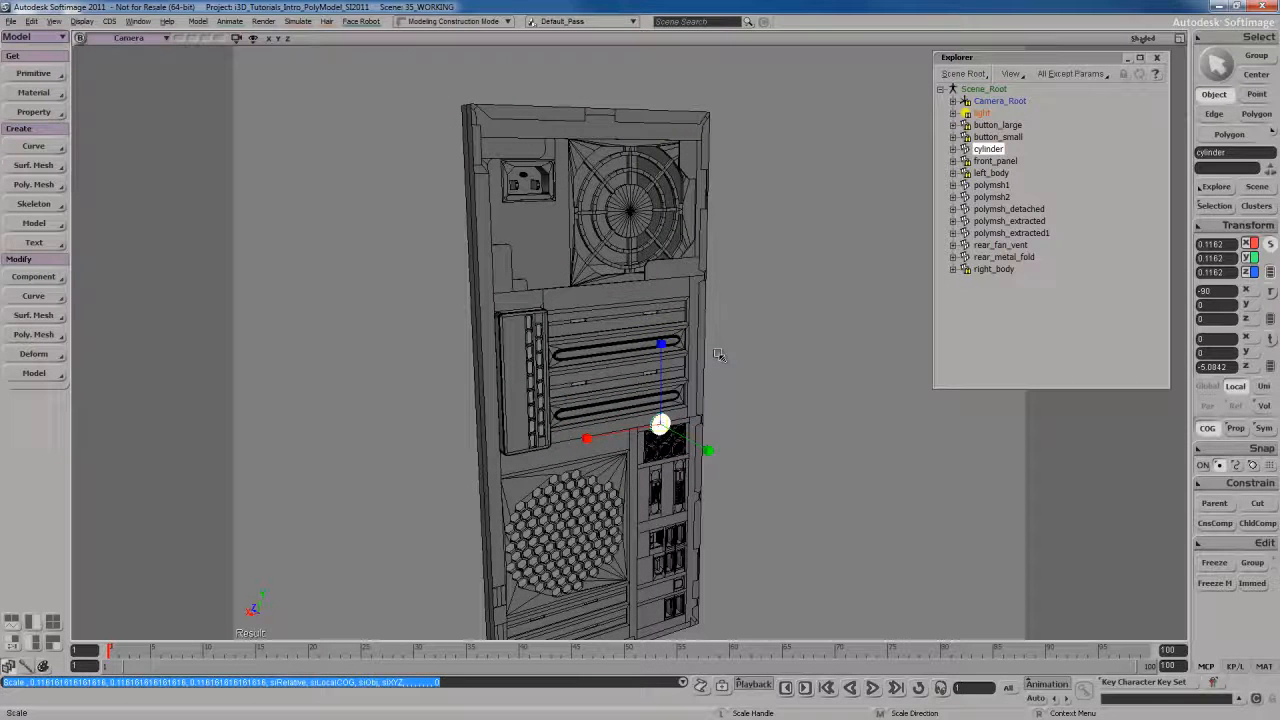
Step: In the front view, move the cylinder over the reference screw above the fan, at about X -0.94, Y 3.25
{"action": "key", "text": "F12"}
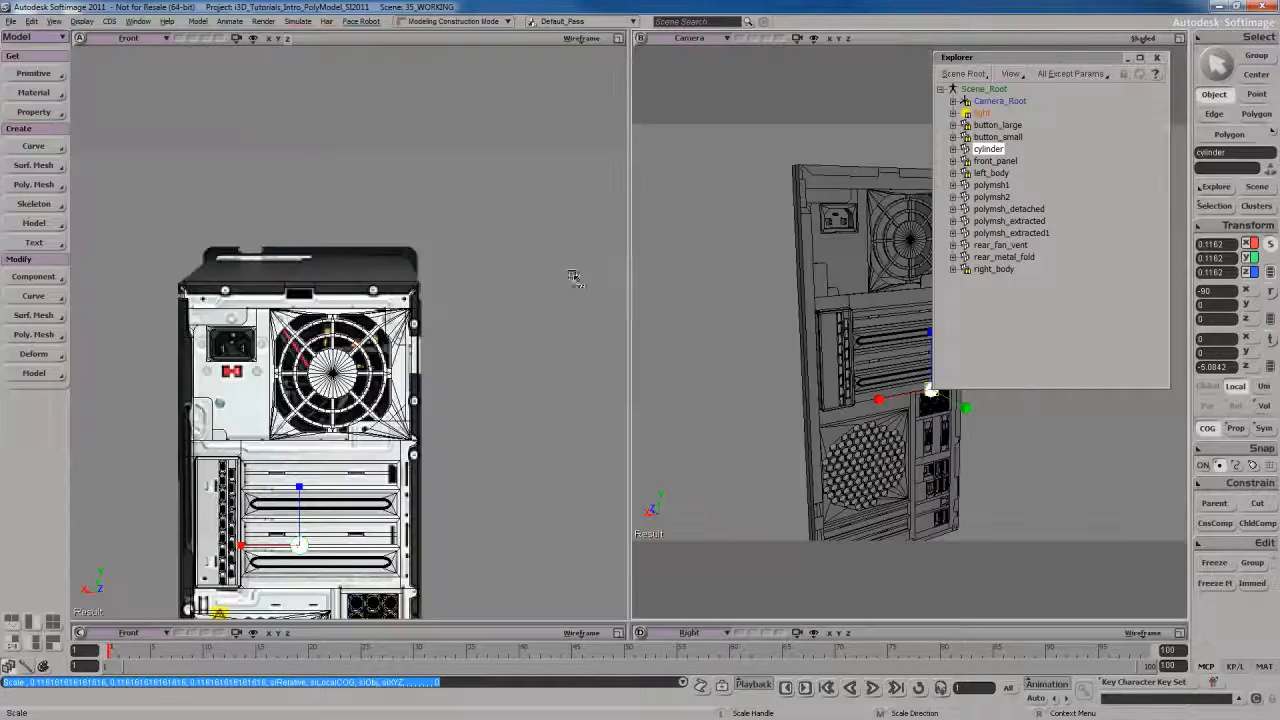
{"action": "key", "text": "s"}
{"action": "left_click_drag", "start_coordinate": [430, 432], "coordinate": [379, 196]}
{"action": "key", "text": "v"}
{"action": "key", "text": "s"}
{"action": "scroll", "coordinate": [569, 306], "scroll_direction": "up", "scroll_amount": 4}
{"action": "key", "text": "s"}
{"action": "scroll", "coordinate": [463, 257], "scroll_direction": "up", "scroll_amount": 2}
{"action": "left_click_drag", "start_coordinate": [542, 209], "coordinate": [443, 266]}
{"action": "left_click_drag", "start_coordinate": [263, 370], "coordinate": [545, 263]}
Step: Scale the cylinder down uniformly to 0.05 to match the screw in the reference image
{"action": "key", "text": "s"}
{"action": "left_click_drag", "start_coordinate": [615, 255], "coordinate": [467, 251]}
{"action": "scroll", "coordinate": [508, 250], "scroll_direction": "up", "scroll_amount": 3}
{"action": "key", "text": "x"}
{"action": "left_click_drag", "start_coordinate": [568, 237], "coordinate": [514, 242]}
{"action": "key", "text": "f"}
{"action": "key", "text": "F12"}
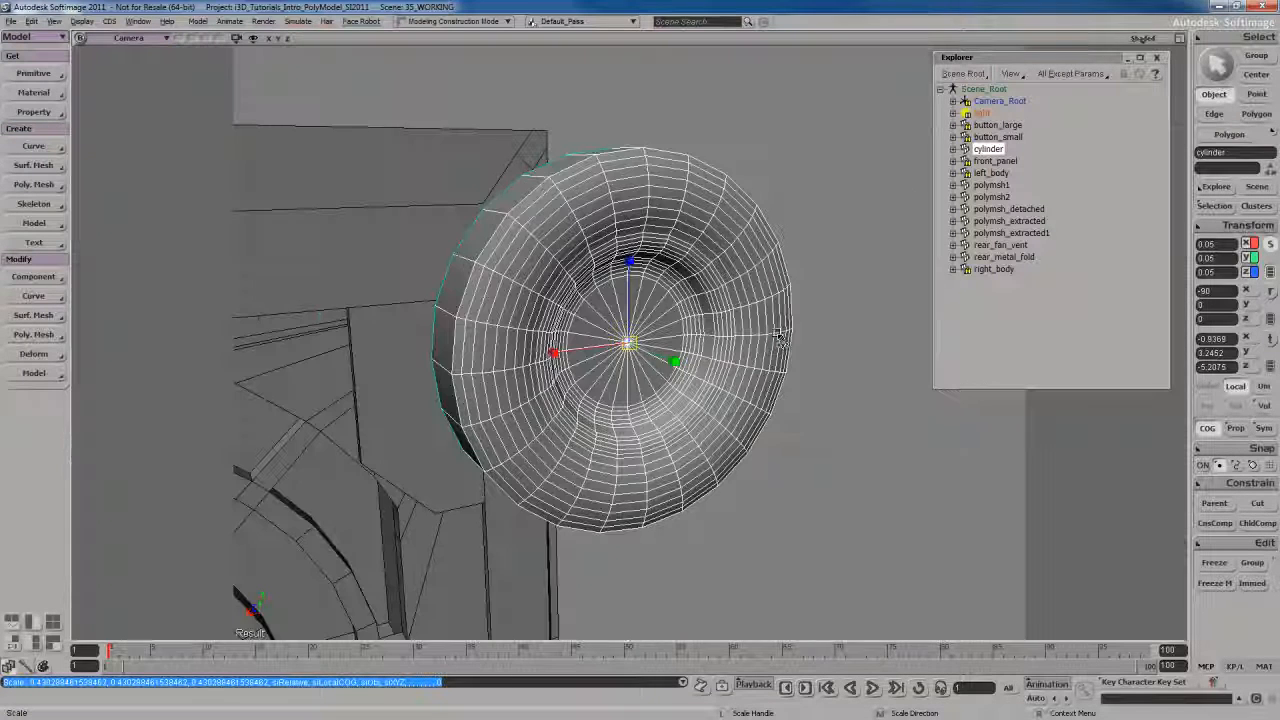
Step: Move the screw head along global Z to about -3.86 so it sits against the rear panel
{"action": "key", "text": "v"}
{"action": "scroll", "coordinate": [782, 363], "scroll_direction": "down", "scroll_amount": 4}
{"action": "key", "text": "s"}
{"action": "right_click_drag", "start_coordinate": [600, 330], "coordinate": [740, 314]}
{"action": "left_click_drag", "start_coordinate": [580, 314], "coordinate": [737, 300]}
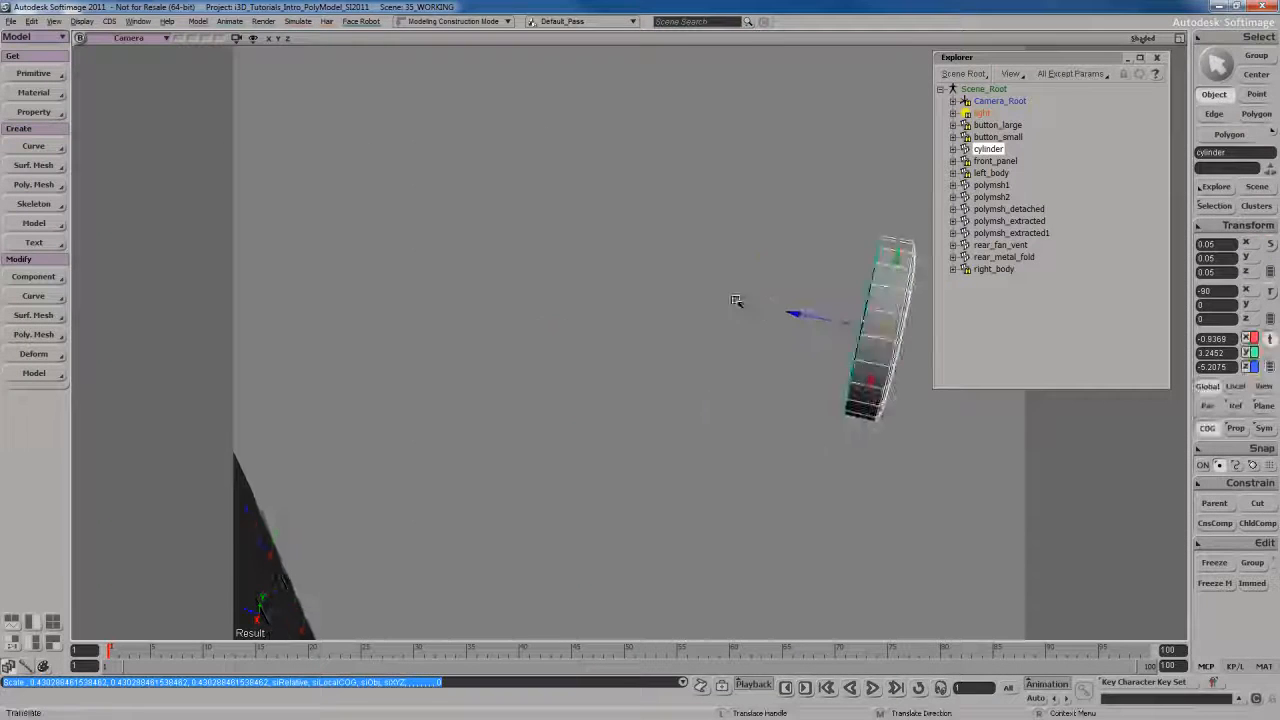
{"action": "scroll", "coordinate": [736, 300], "scroll_direction": "down", "scroll_amount": 3}
{"action": "left_click_drag", "start_coordinate": [648, 325], "coordinate": [391, 274]}
{"action": "right_click_drag", "start_coordinate": [391, 274], "coordinate": [606, 300]}
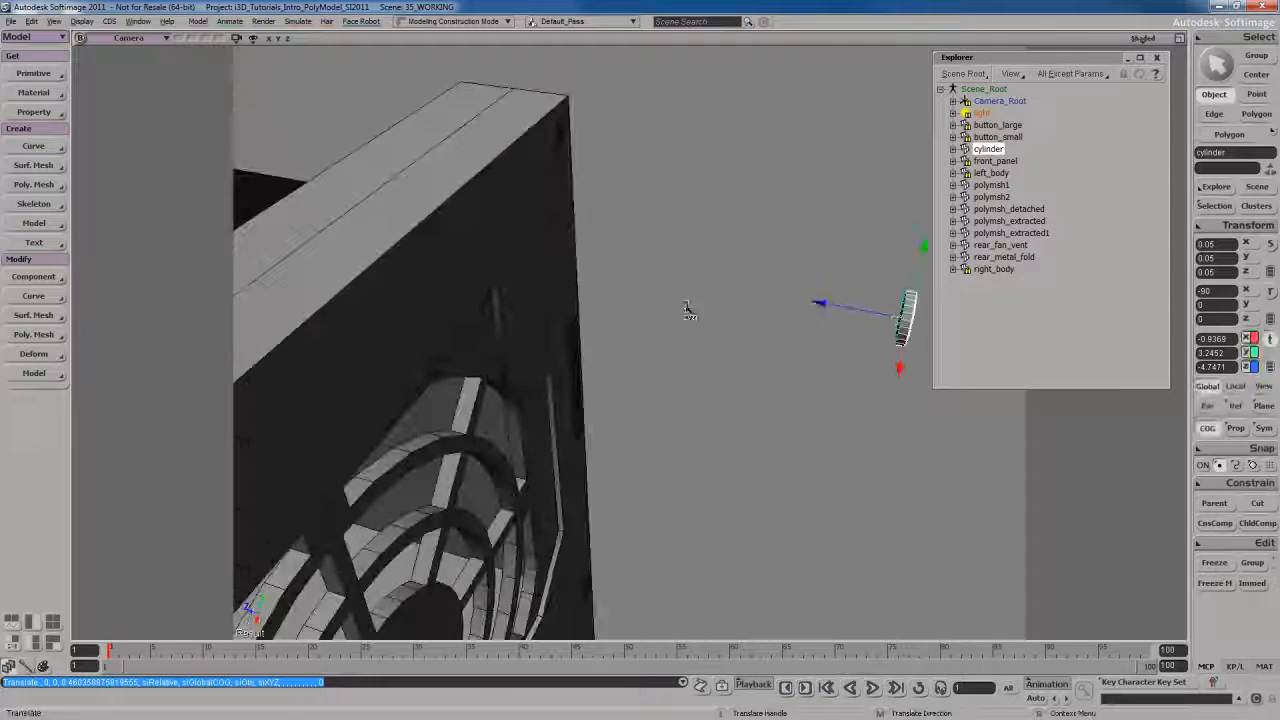
{"action": "left_click_drag", "start_coordinate": [531, 263], "coordinate": [394, 237]}
{"action": "key", "text": "f"}
{"action": "key", "text": "s"}
{"action": "right_click_drag", "start_coordinate": [760, 320], "coordinate": [590, 332]}
{"action": "left_click_drag", "start_coordinate": [568, 333], "coordinate": [614, 335]}
Step: Raise the screw head to about 3.27 on Y to center it on the panel's upper flange
{"action": "key", "text": "s"}
{"action": "right_click_drag", "start_coordinate": [735, 322], "coordinate": [659, 308]}
{"action": "middle_click_drag", "start_coordinate": [659, 307], "coordinate": [692, 275]}
{"action": "right_click_drag", "start_coordinate": [692, 275], "coordinate": [699, 240]}
{"action": "right_click_drag", "start_coordinate": [619, 417], "coordinate": [665, 417]}
{"action": "left_click_drag", "start_coordinate": [628, 298], "coordinate": [628, 248]}
{"action": "key", "text": "s"}
{"action": "right_click_drag", "start_coordinate": [628, 250], "coordinate": [714, 370]}
{"action": "scroll", "coordinate": [714, 372], "scroll_direction": "down", "scroll_amount": 5}
{"action": "key", "text": "s"}
{"action": "right_click_drag", "start_coordinate": [734, 440], "coordinate": [708, 405]}
{"action": "mouse_move", "coordinate": [676, 404]}
{"action": "middle_mouse_down"}
{"action": "mouse_move", "coordinate": [675, 390]}
{"action": "mouse_move", "coordinate": [676, 403]}
{"action": "middle_mouse_up"}
{"action": "key", "text": "s"}
{"action": "right_click_drag", "start_coordinate": [676, 403], "coordinate": [723, 394]}
{"action": "scroll", "coordinate": [739, 386], "scroll_direction": "down", "scroll_amount": 3}
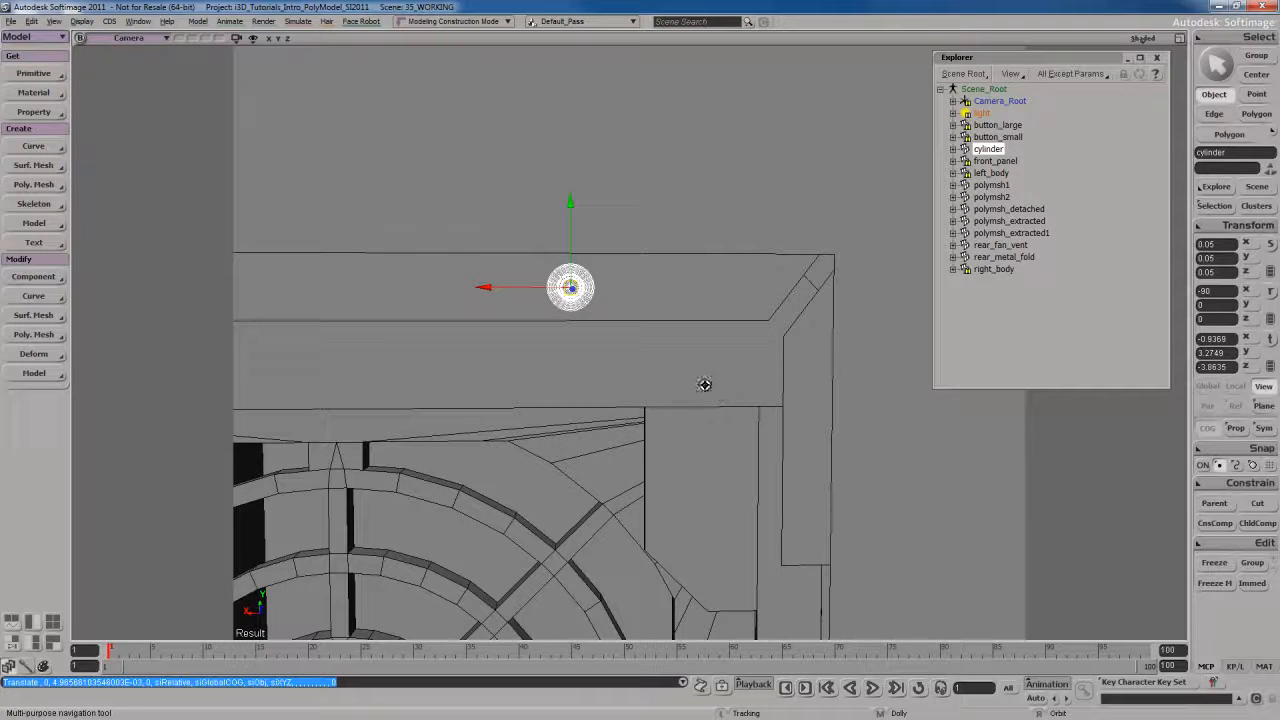
{"action": "left_click_drag", "start_coordinate": [704, 359], "coordinate": [694, 369]}
{"action": "right_click_drag", "start_coordinate": [716, 376], "coordinate": [712, 377]}
Step: Rename the screw head cylinder as rivet_1
{"action": "key", "text": "space"}
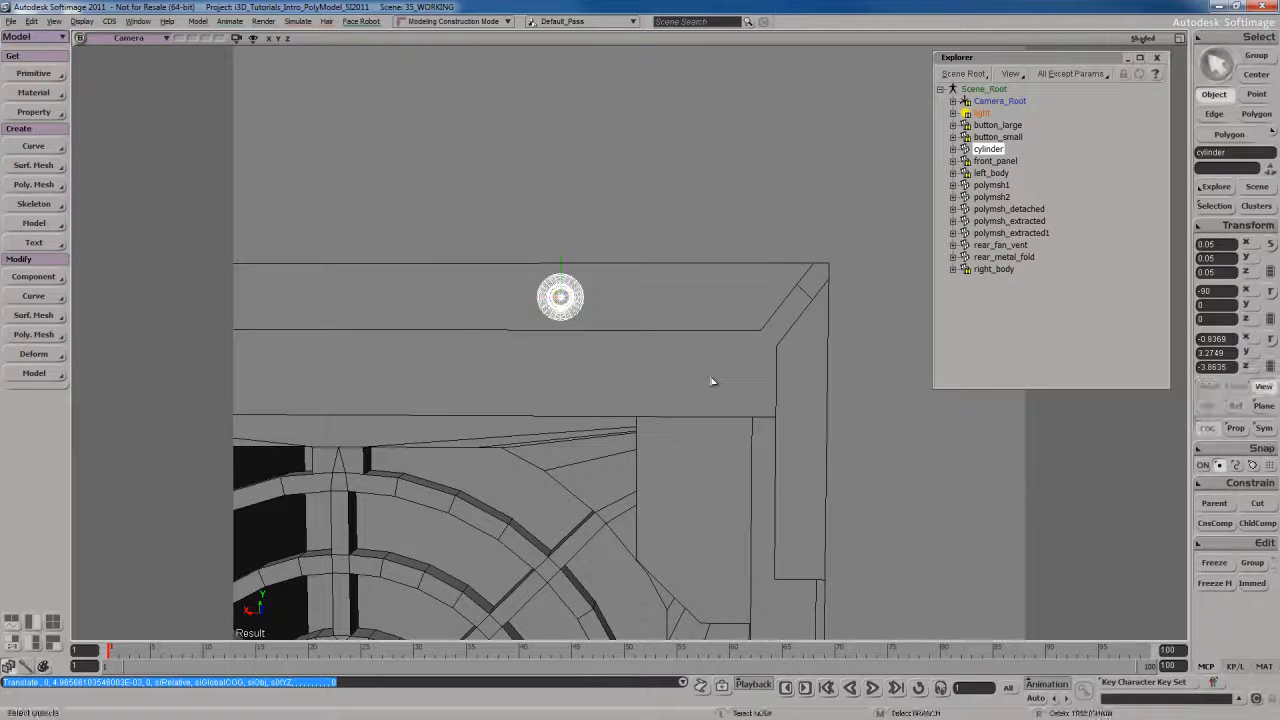
{"action": "left_click_drag", "start_coordinate": [666, 349], "coordinate": [597, 303]}
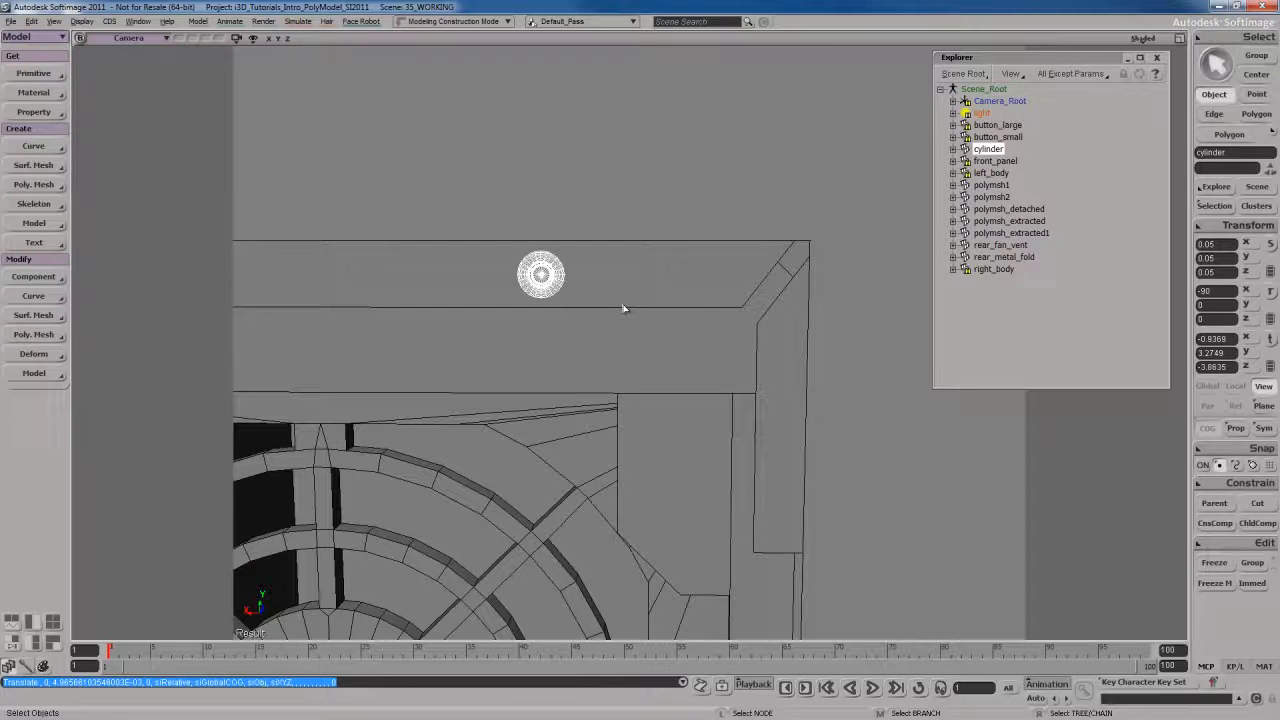
{"action": "left_click", "coordinate": [573, 291]}
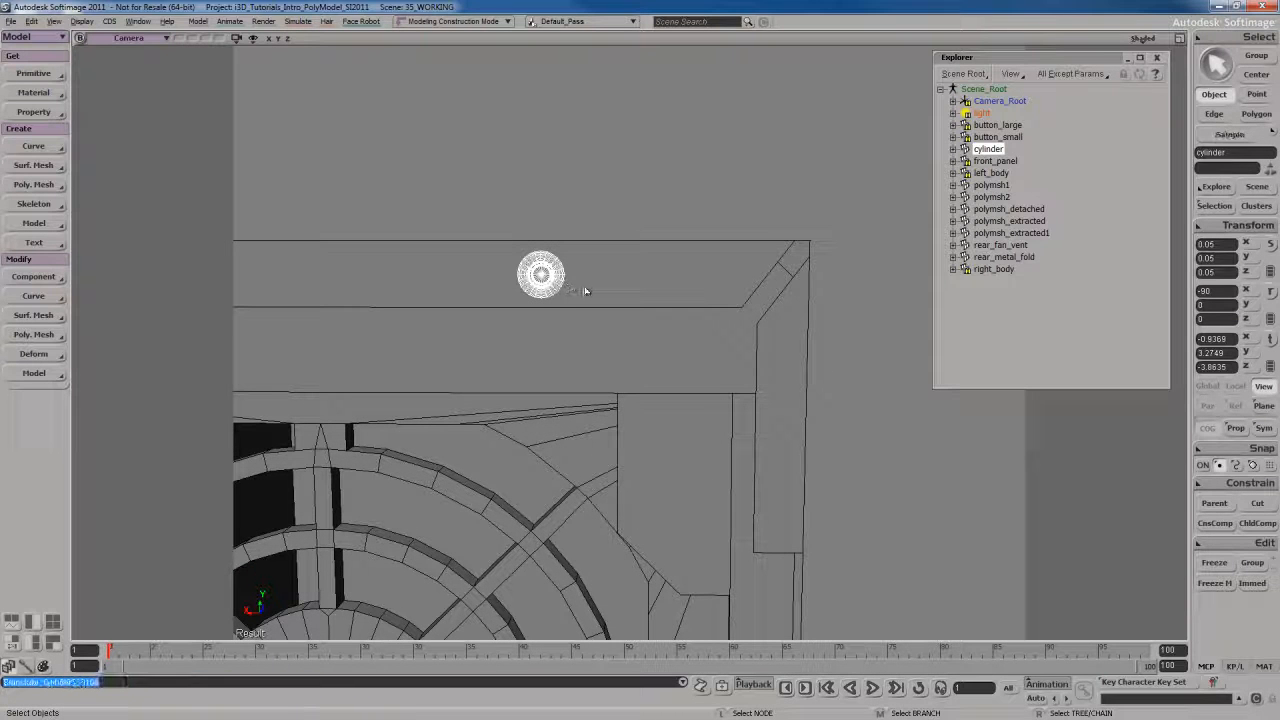
{"action": "key", "text": "Return"}
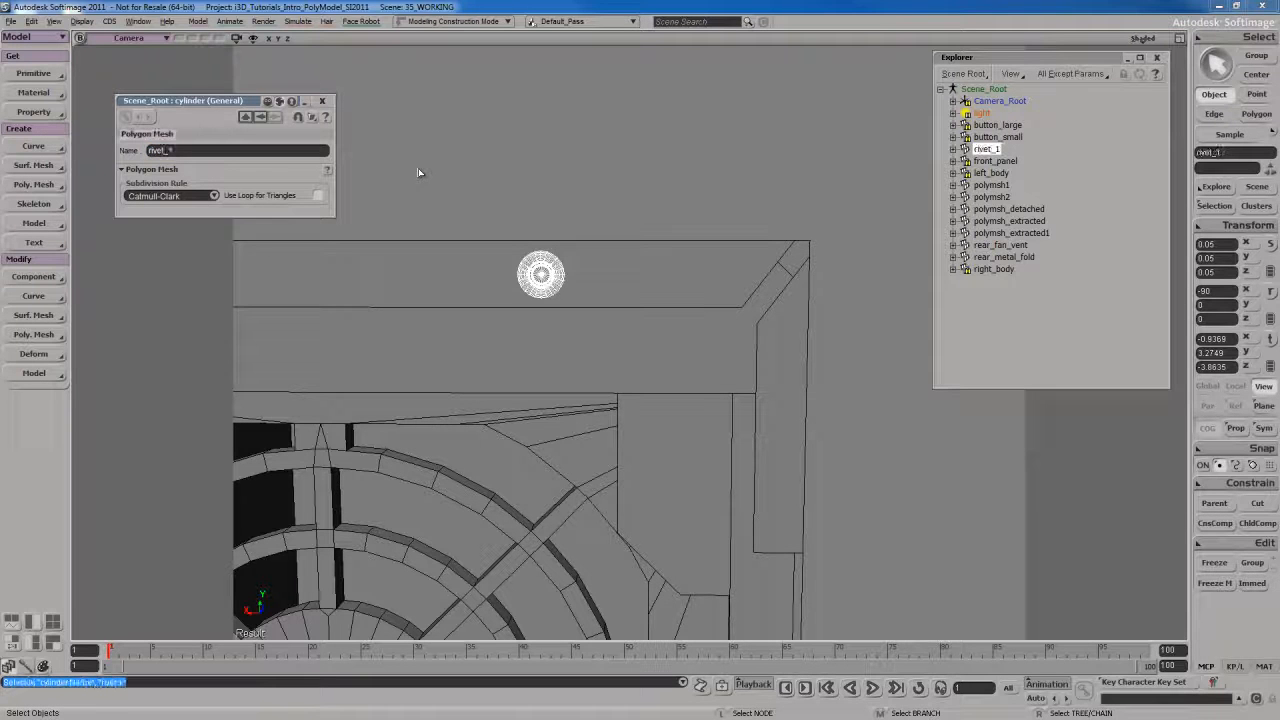
{"action": "left_click", "coordinate": [322, 101]}
Step: Duplicate rivet_1 and move the copy along the upper flange toward the panel corner, to about -1.24 on X
{"action": "key", "text": "s"}
{"action": "right_click_drag", "start_coordinate": [588, 290], "coordinate": [568, 298]}
{"action": "left_click_drag", "start_coordinate": [568, 298], "coordinate": [568, 301]}
{"action": "key", "text": "ctrl+d"}
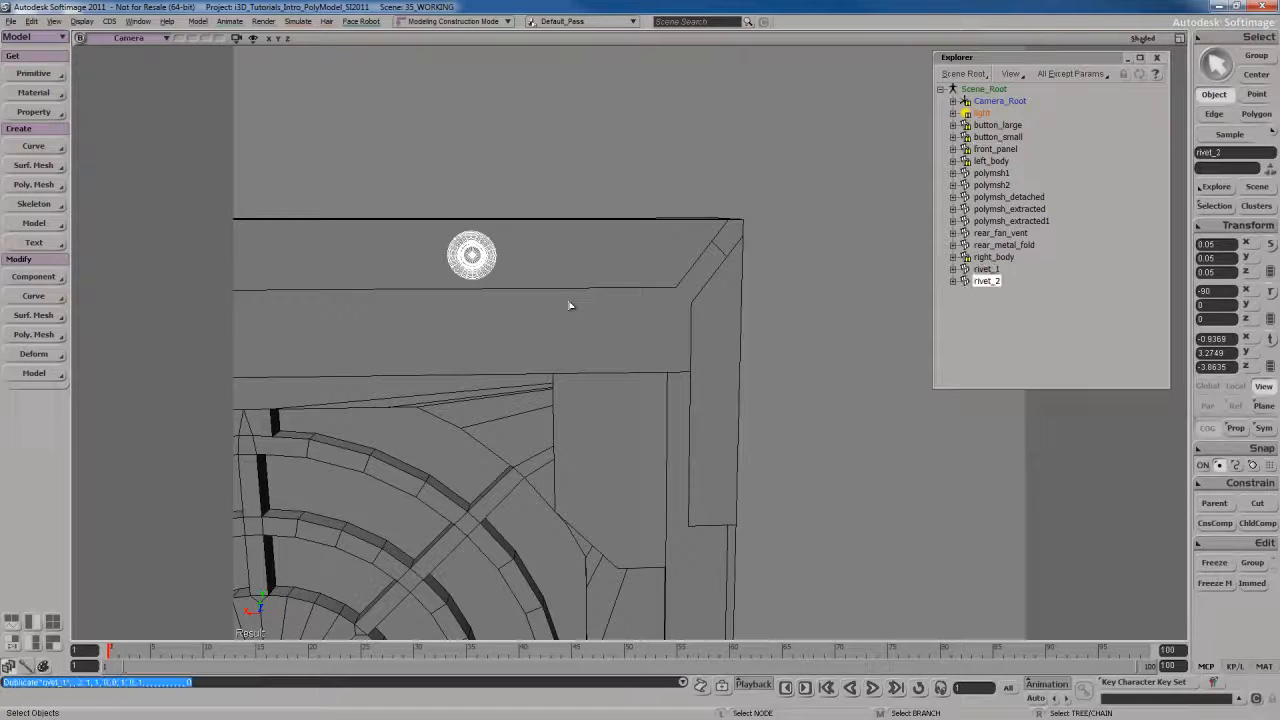
{"action": "key", "text": "v"}
{"action": "left_click_drag", "start_coordinate": [506, 360], "coordinate": [605, 366]}
{"action": "key", "text": "Return"}
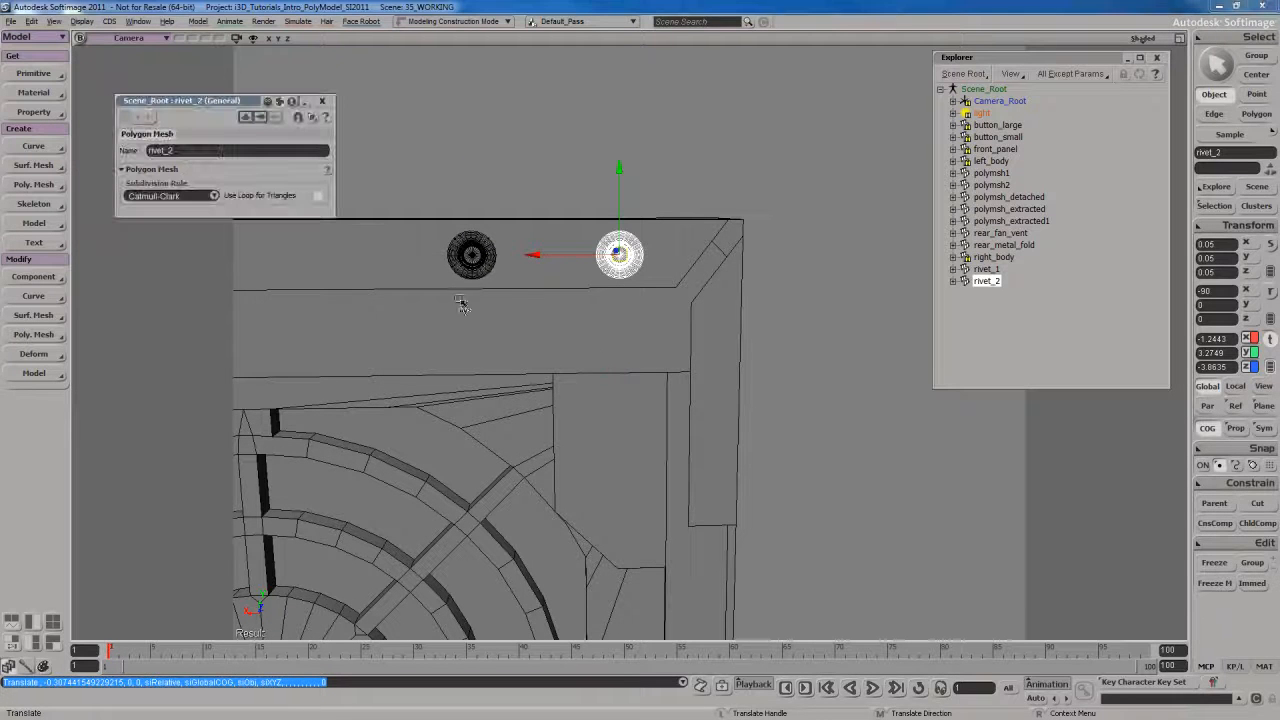
{"action": "left_click", "coordinate": [322, 101]}
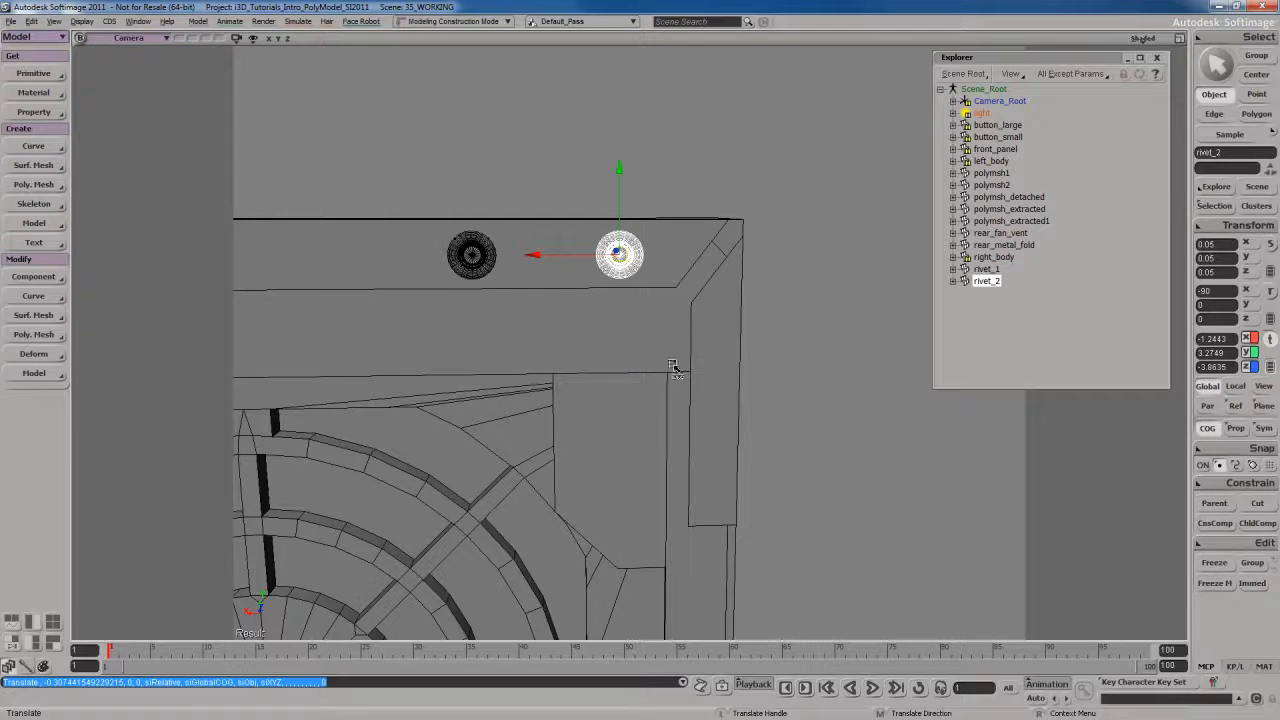
Step: Move the copied rivet over the uppermost screw on the side flange in the reference image, at about X -1.46, Y 2.82
{"action": "key", "text": "s"}
{"action": "left_click_drag", "start_coordinate": [674, 371], "coordinate": [669, 374]}
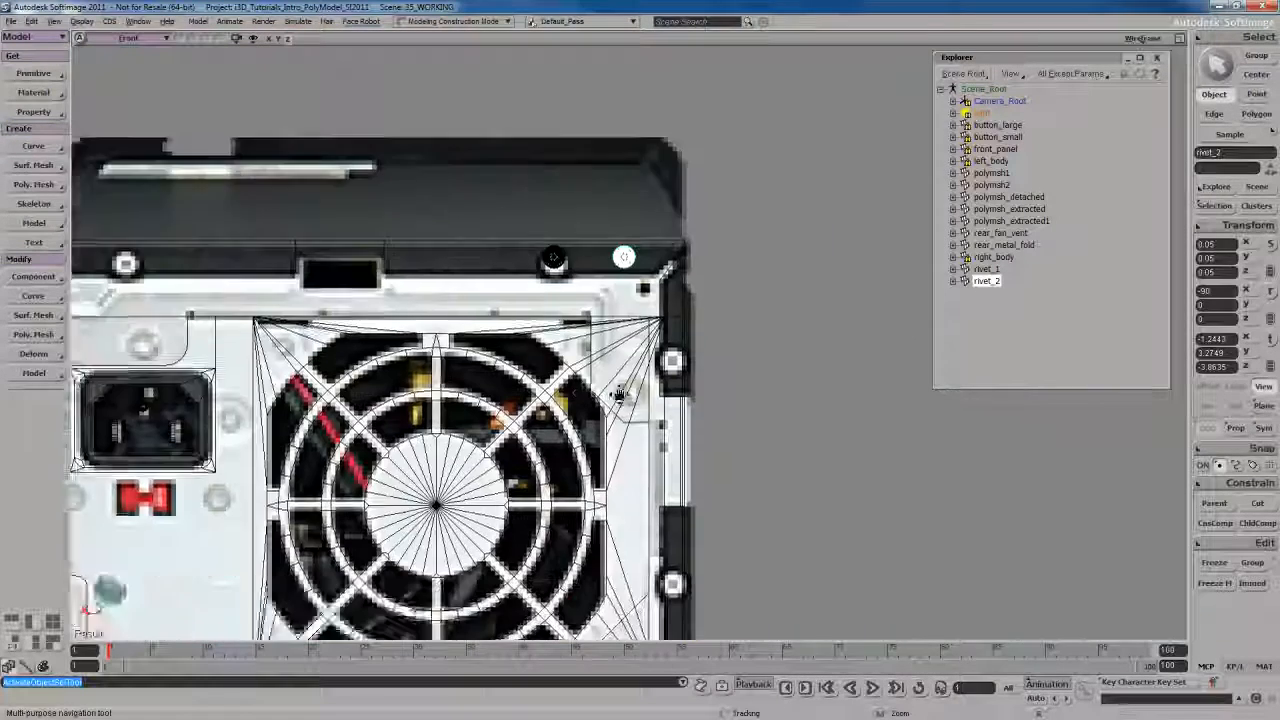
{"action": "left_click_drag", "start_coordinate": [620, 394], "coordinate": [438, 323]}
{"action": "middle_click_drag", "start_coordinate": [438, 323], "coordinate": [600, 383]}
{"action": "key", "text": "v"}
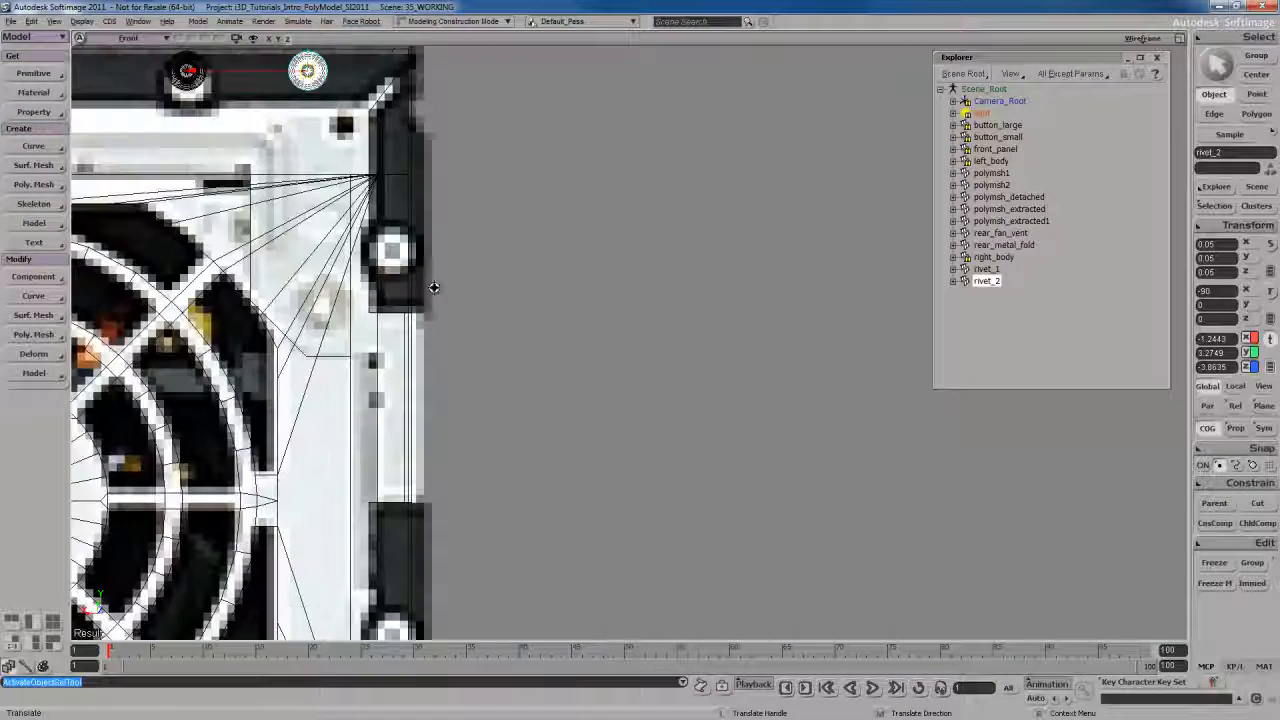
{"action": "key", "text": "s"}
{"action": "left_click_drag", "start_coordinate": [551, 357], "coordinate": [690, 402]}
{"action": "left_click_drag", "start_coordinate": [493, 264], "coordinate": [578, 443]}
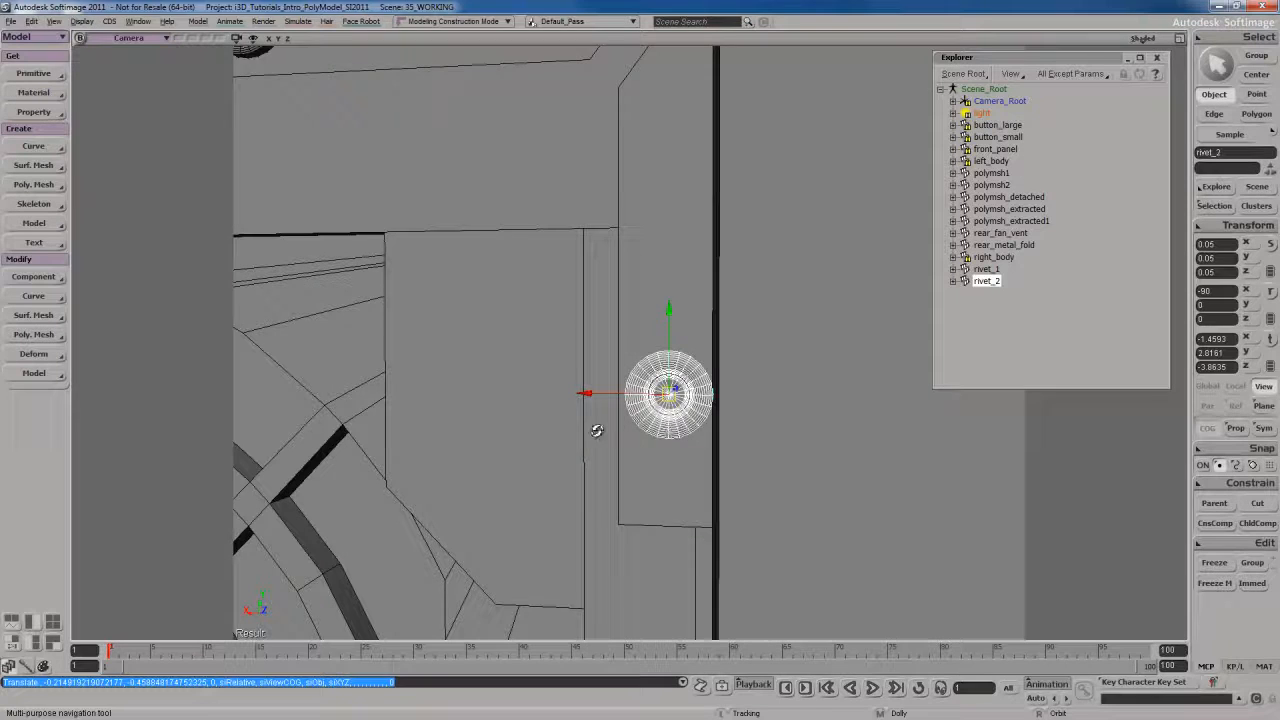
Step: Nudge the side flange rivet along X to about -1.4547 to center it on the flange
{"action": "left_click_drag", "start_coordinate": [598, 394], "coordinate": [599, 394]}
{"action": "key", "text": "s"}
{"action": "middle_click_drag", "start_coordinate": [589, 442], "coordinate": [606, 440]}
{"action": "left_click_drag", "start_coordinate": [685, 462], "coordinate": [684, 407]}
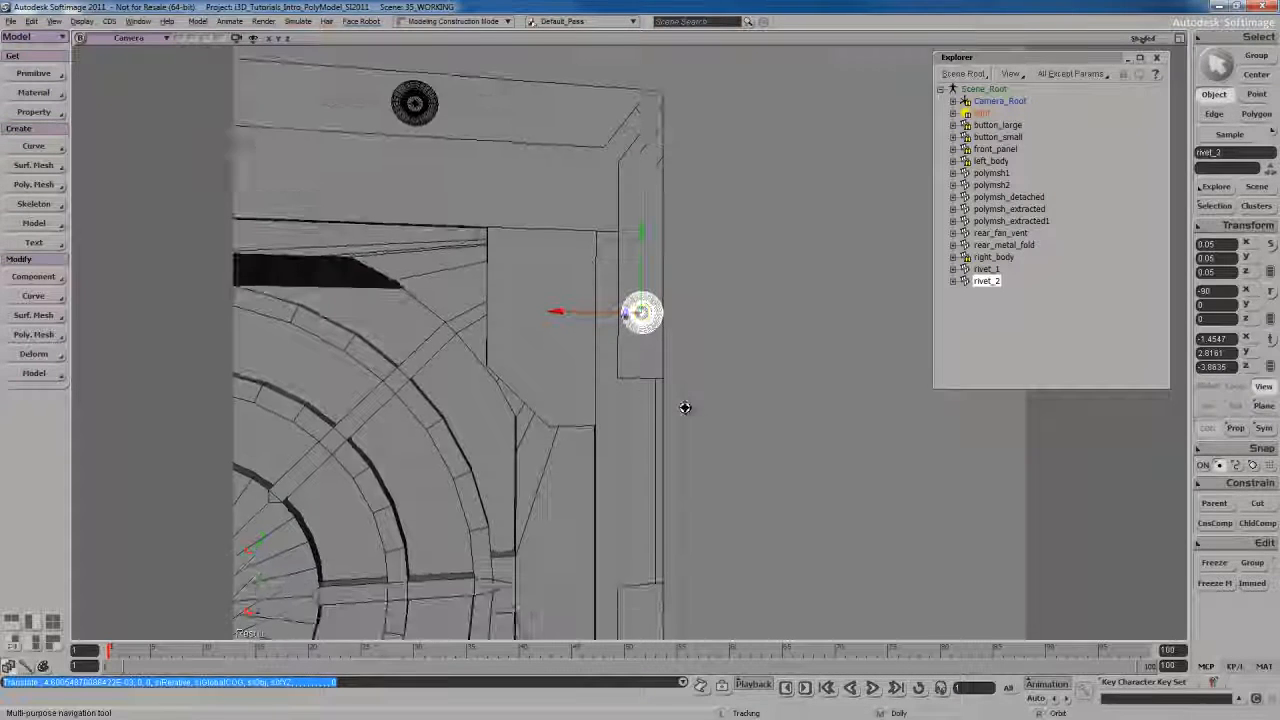
{"action": "key", "text": "ctrl+d"}
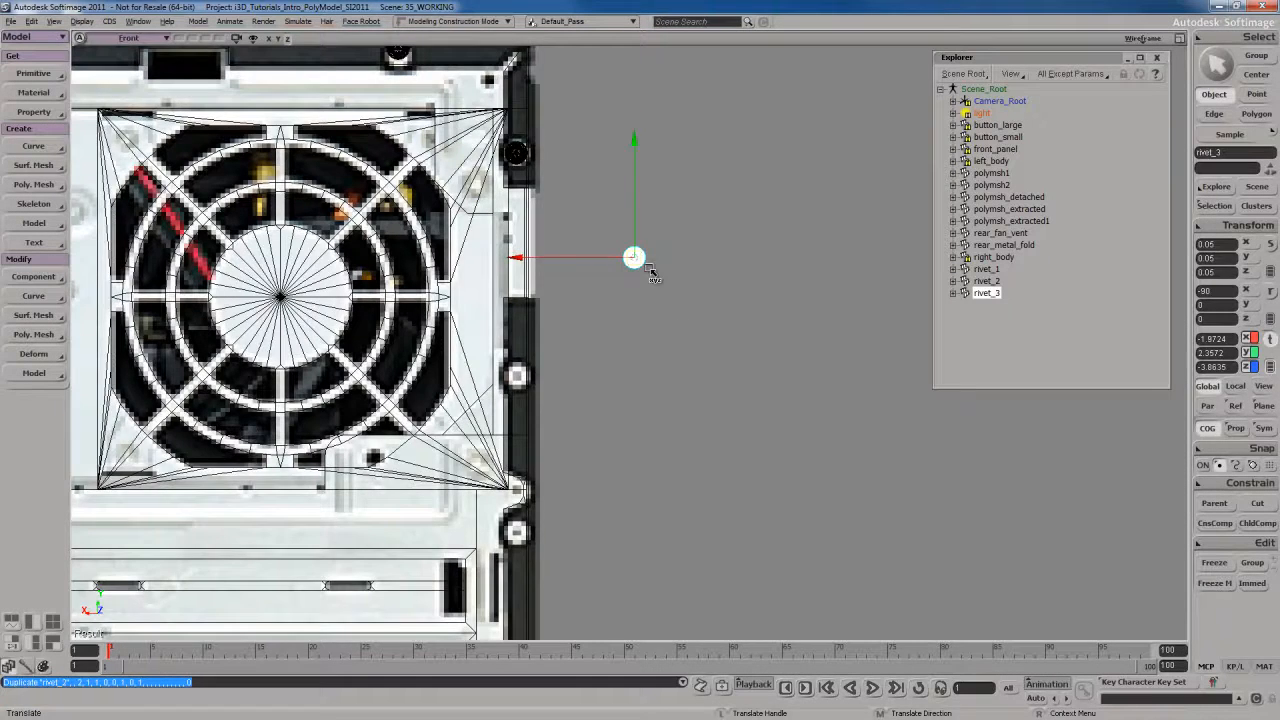
{"action": "scroll", "coordinate": [666, 320], "scroll_direction": "up", "scroll_amount": 3}
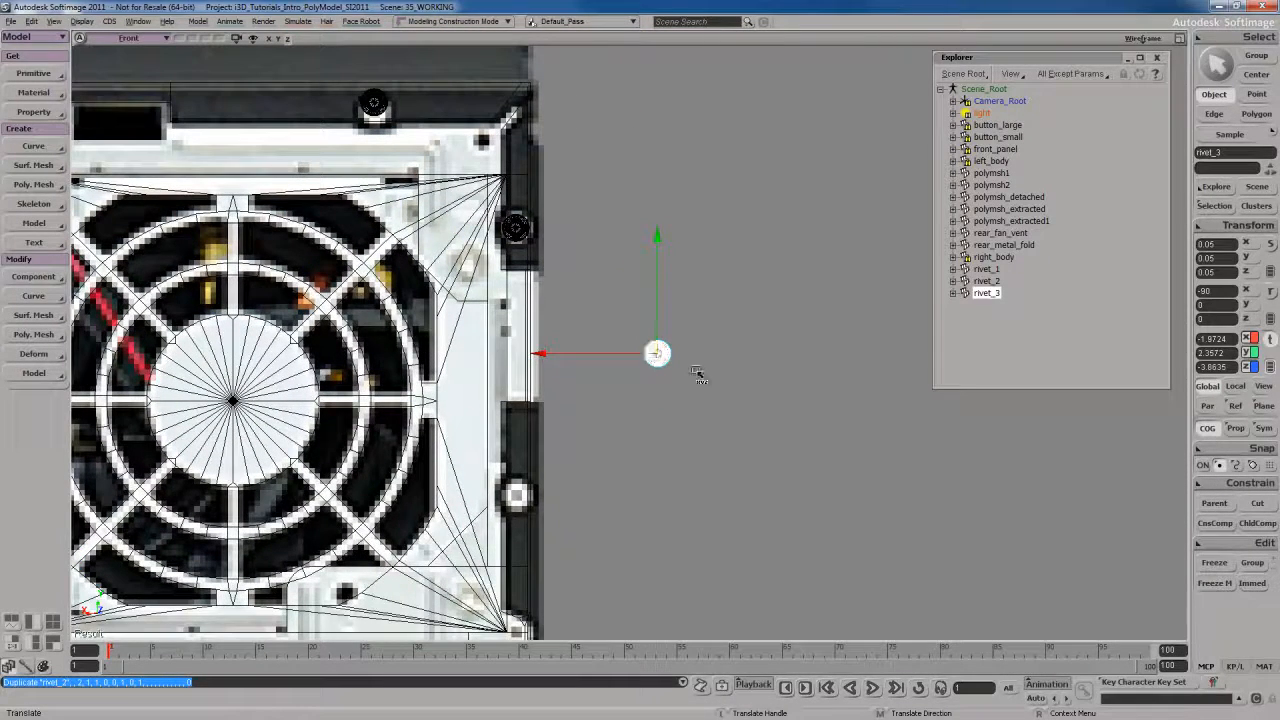
{"action": "key", "text": "ctrl+z"}
Step: Duplicate rivet_2 and move the copy down onto the next side flange screw beside the fan, at about 1.84 on Y
{"action": "left_click", "coordinate": [515, 233]}
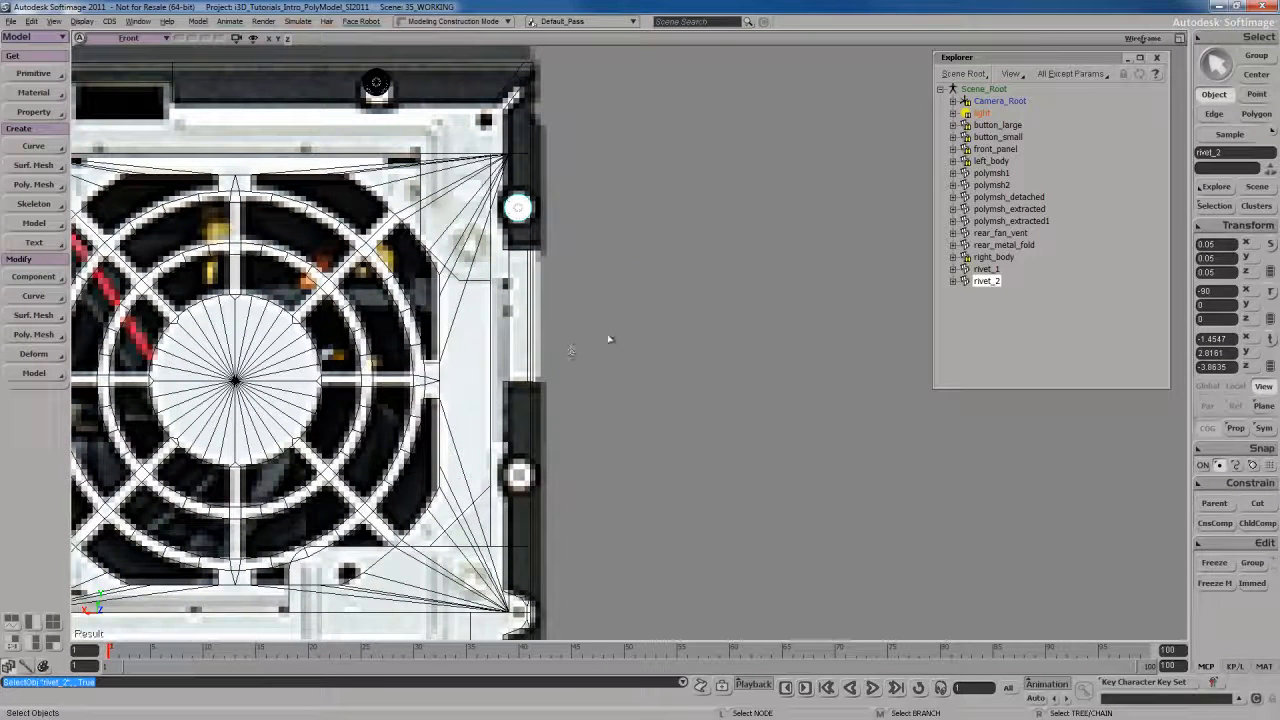
{"action": "scroll", "coordinate": [616, 310], "scroll_direction": "down", "scroll_amount": 3}
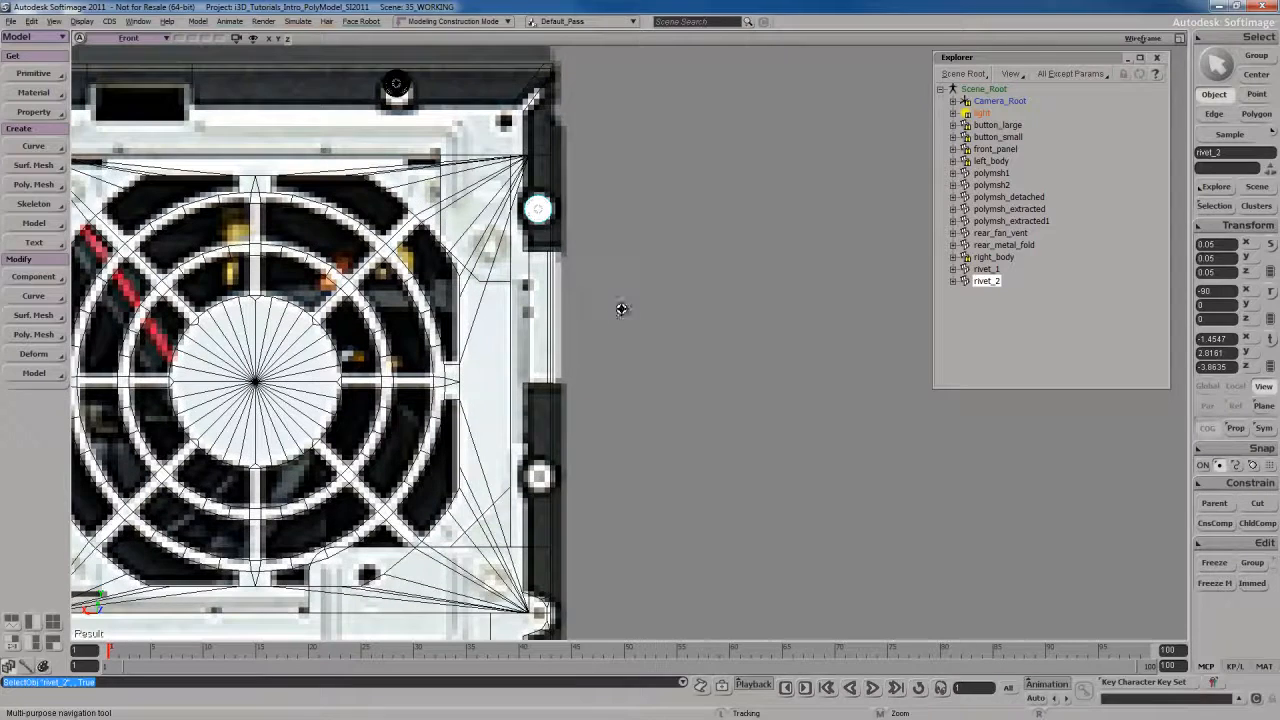
{"action": "scroll", "coordinate": [623, 306], "scroll_direction": "up", "scroll_amount": 4}
{"action": "left_click_drag", "start_coordinate": [623, 306], "coordinate": [625, 300]}
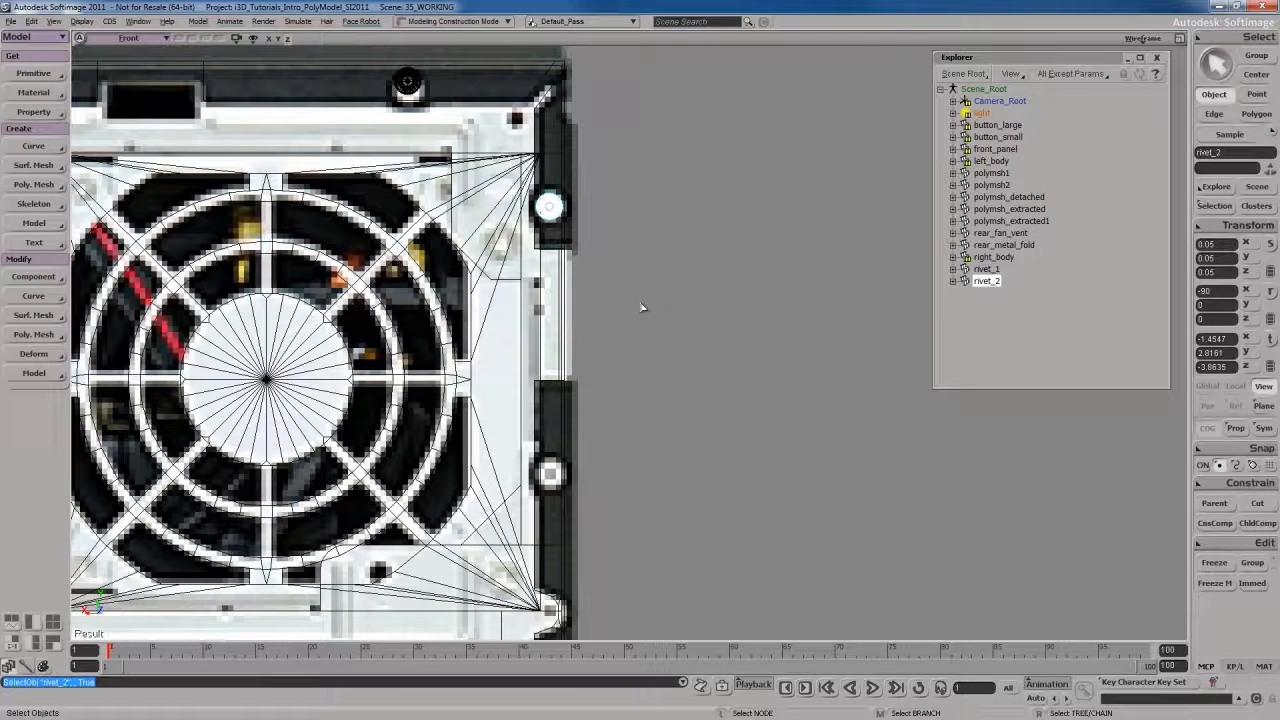
{"action": "key", "text": "ctrl+d"}
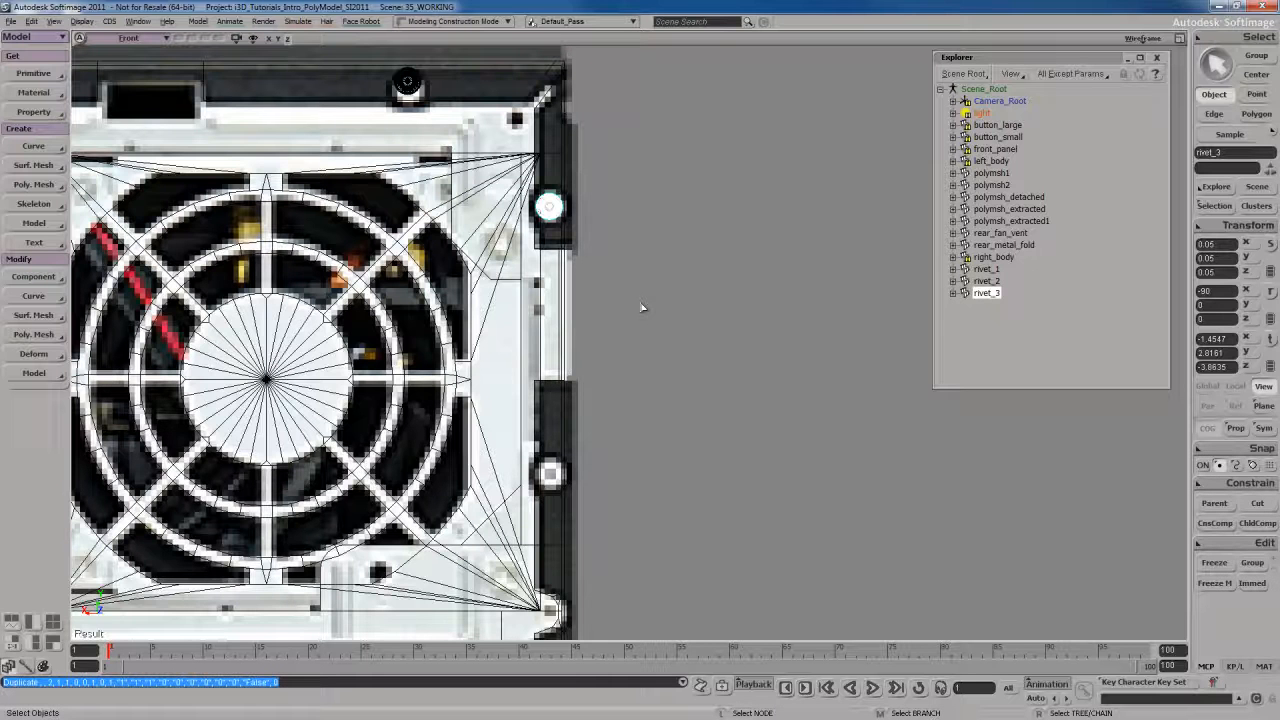
{"action": "key", "text": "v"}
{"action": "left_click_drag", "start_coordinate": [657, 214], "coordinate": [669, 423]}
{"action": "scroll", "coordinate": [651, 371], "scroll_direction": "up", "scroll_amount": 4}
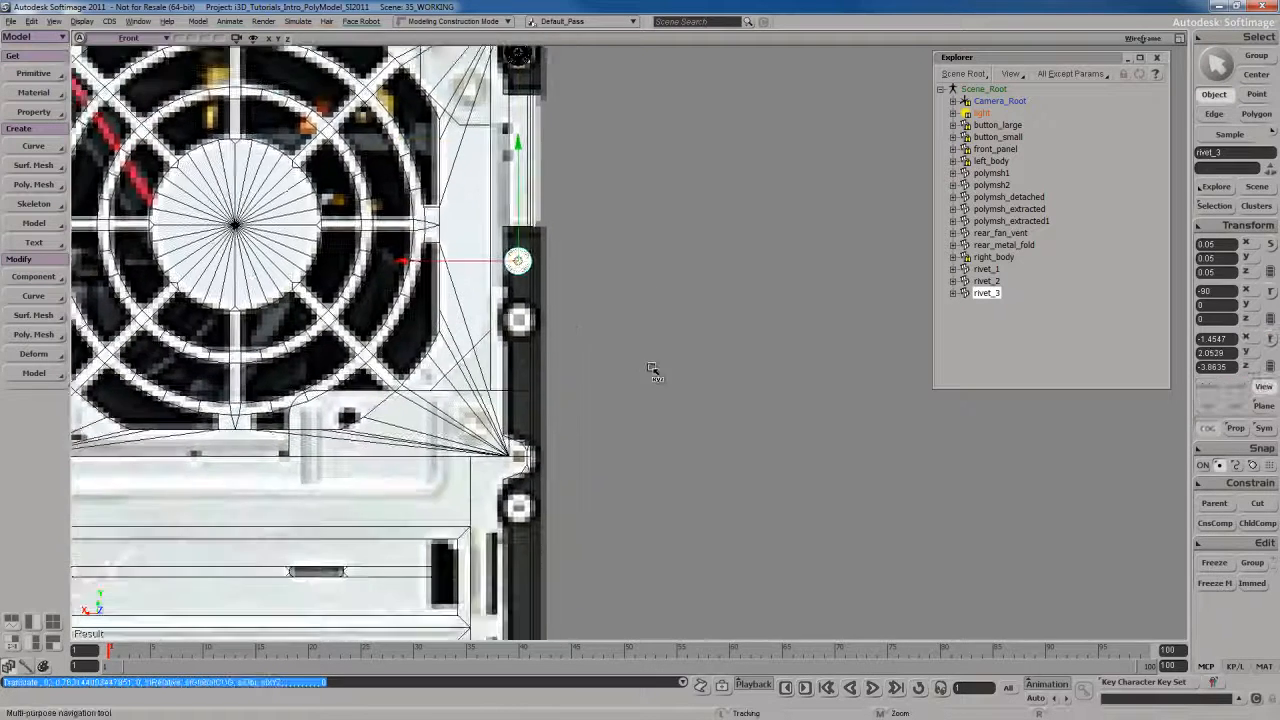
{"action": "scroll", "coordinate": [616, 283], "scroll_direction": "down", "scroll_amount": 2}
{"action": "left_click_drag", "start_coordinate": [643, 263], "coordinate": [655, 341]}
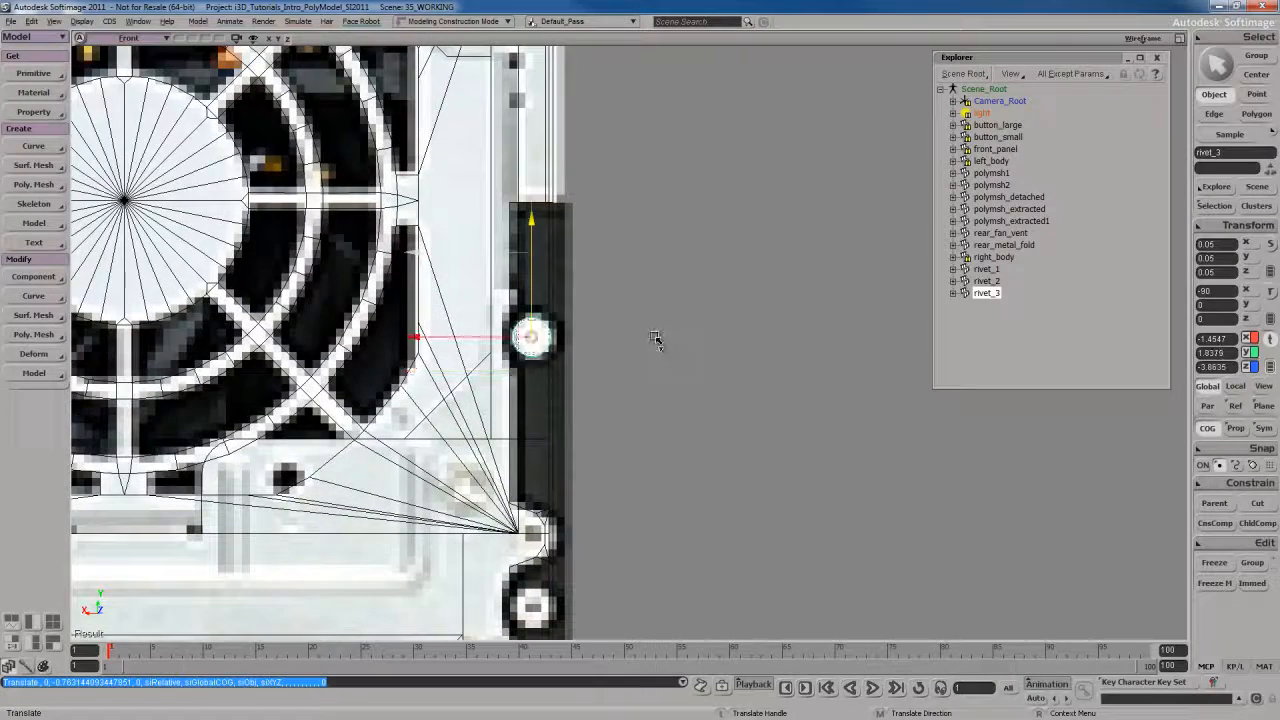
Step: Duplicate rivet_3 and move the copy about 0.69 down onto the next side flange screw, just below the fan
{"action": "scroll", "coordinate": [655, 339], "scroll_direction": "down", "scroll_amount": 3}
{"action": "key", "text": "s"}
{"action": "left_click_drag", "start_coordinate": [672, 447], "coordinate": [640, 349]}
{"action": "key", "text": "ctrl+d"}
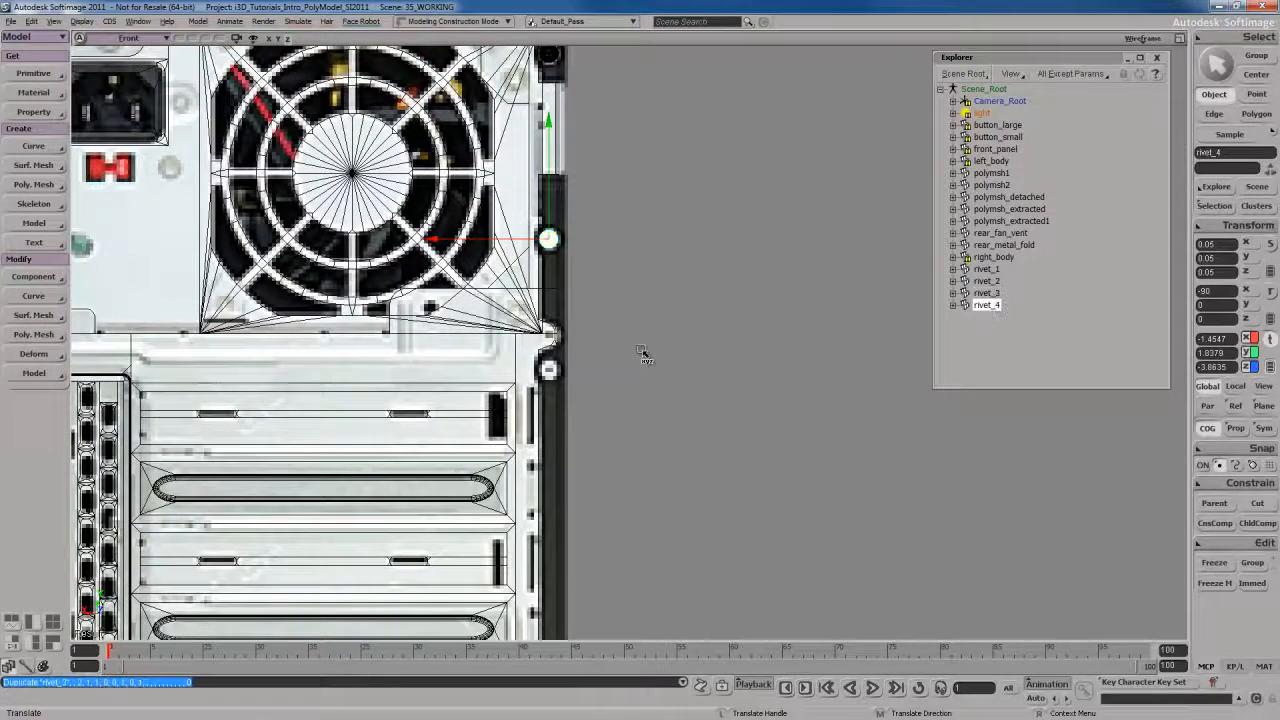
{"action": "mouse_move", "coordinate": [654, 286]}
{"action": "left_mouse_down"}
{"action": "mouse_move", "coordinate": [663, 437]}
{"action": "mouse_move", "coordinate": [642, 280]}
{"action": "left_mouse_up"}
{"action": "scroll", "coordinate": [668, 424], "scroll_direction": "down", "scroll_amount": 3}
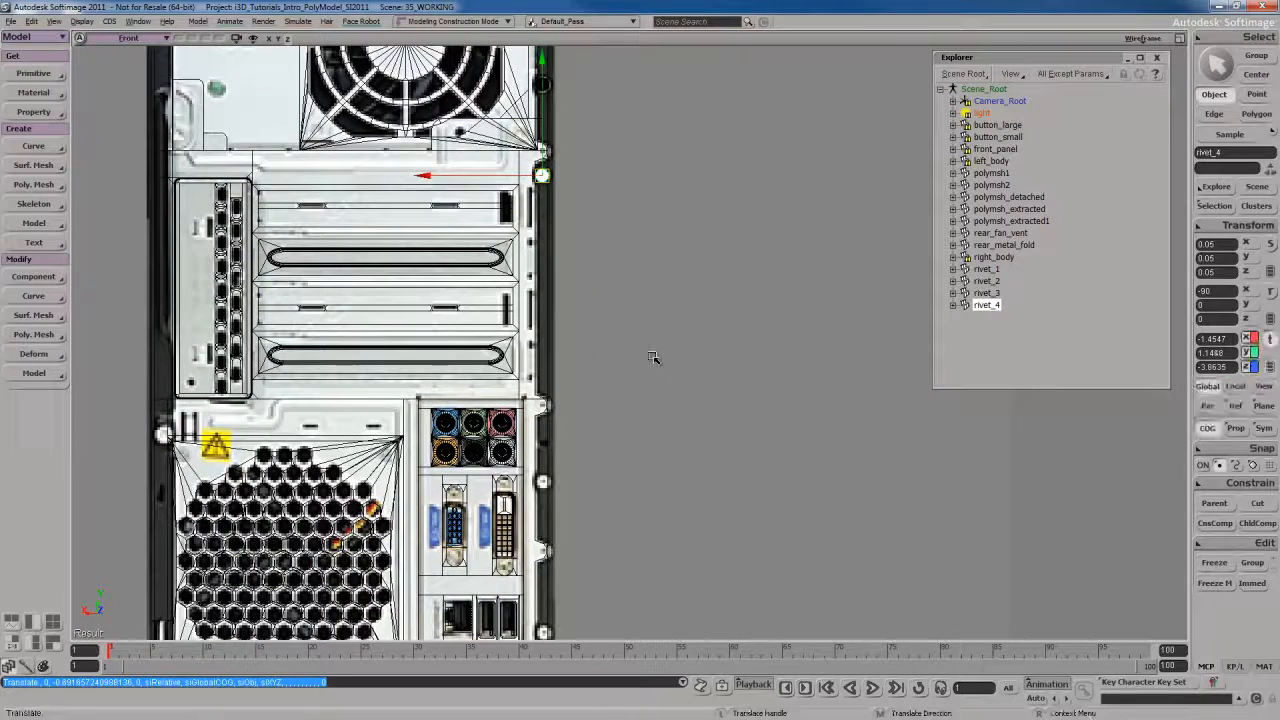
Step: Duplicate rivet_4 and move the copy down the side flange onto the reference screw beside the video ports
{"action": "key", "text": "ctrl+d"}
{"action": "left_click_drag", "start_coordinate": [654, 335], "coordinate": [651, 449]}
{"action": "scroll", "coordinate": [651, 400], "scroll_direction": "up", "scroll_amount": 4}
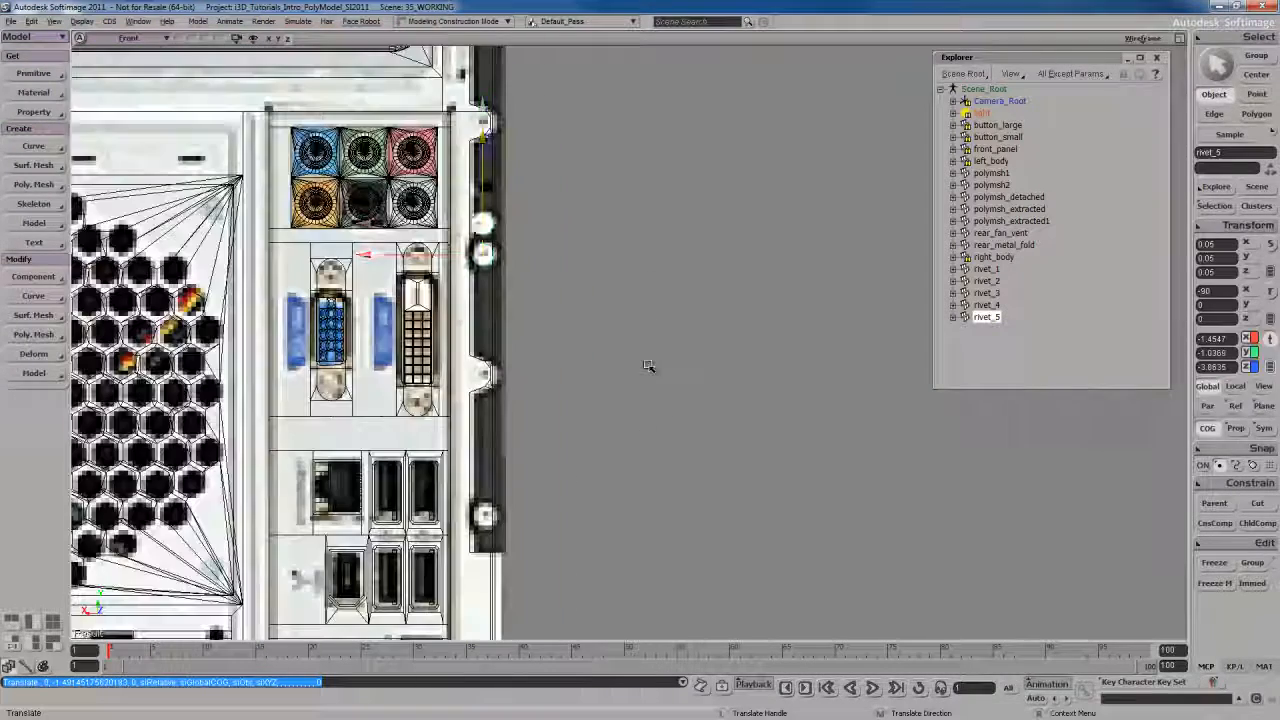
{"action": "left_click_drag", "start_coordinate": [636, 309], "coordinate": [611, 389]}
Step: Duplicate rivet_5 and move the copy down onto the flange screw beside the network port, at about -2.32 on Y
{"action": "key", "text": "ctrl+d"}
{"action": "left_click_drag", "start_coordinate": [620, 267], "coordinate": [622, 281]}
{"action": "left_click_drag", "start_coordinate": [600, 411], "coordinate": [621, 341]}
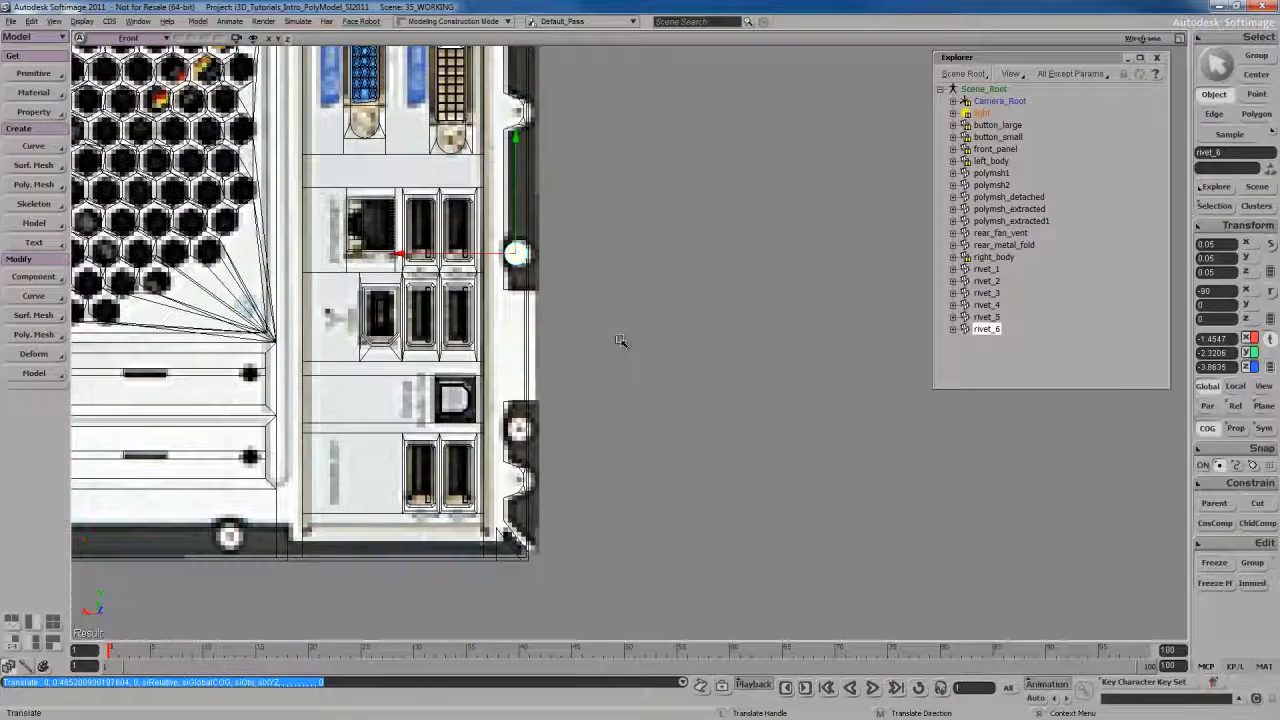
Step: Duplicate rivet_6 and move the copy down onto the lowest side flange screw, at about -3.08 on Y
{"action": "key", "text": "ctrl+d"}
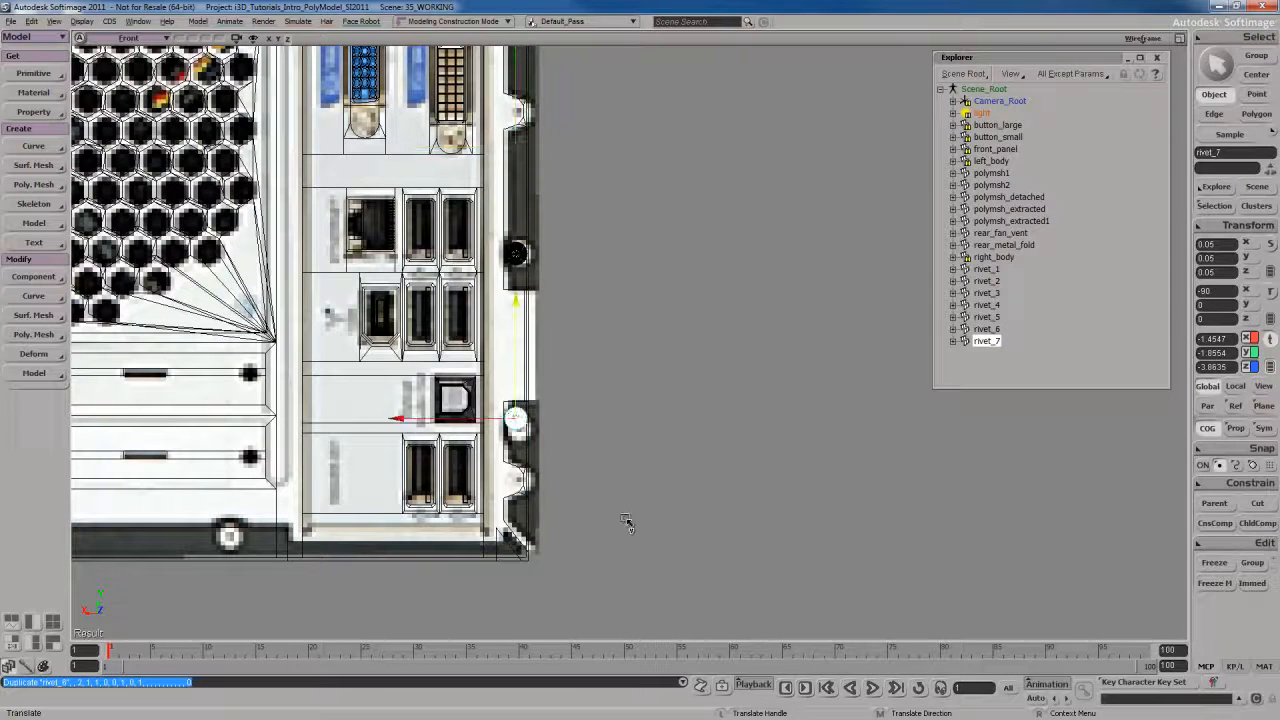
{"action": "left_click_drag", "start_coordinate": [632, 518], "coordinate": [634, 521]}
{"action": "key", "text": "s"}
{"action": "middle_click_drag", "start_coordinate": [634, 521], "coordinate": [628, 300]}
{"action": "left_click_drag", "start_coordinate": [628, 300], "coordinate": [708, 349]}
{"action": "scroll", "coordinate": [663, 405], "scroll_direction": "down", "scroll_amount": 1}
{"action": "scroll", "coordinate": [664, 383], "scroll_direction": "up", "scroll_amount": 1}
{"action": "scroll", "coordinate": [697, 347], "scroll_direction": "up", "scroll_amount": 1}
{"action": "key", "text": "v"}
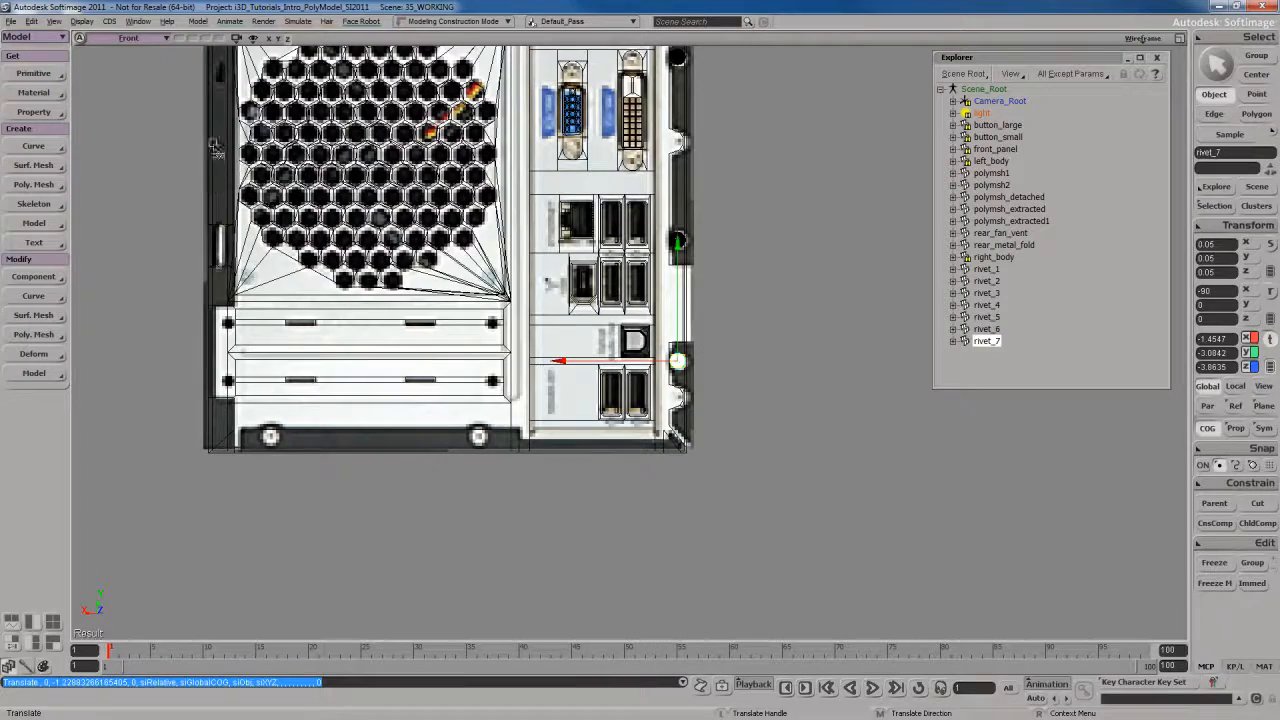
Step: Examine the rivets on the rear panel in the shaded camera view, from the whole panel to the fan and power socket area
{"action": "key", "text": "s"}
{"action": "left_click_drag", "start_coordinate": [480, 298], "coordinate": [531, 516]}
{"action": "middle_click_drag", "start_coordinate": [531, 516], "coordinate": [517, 409]}
{"action": "mouse_move", "coordinate": [521, 417]}
{"action": "left_mouse_down"}
{"action": "mouse_move", "coordinate": [517, 449]}
{"action": "mouse_move", "coordinate": [518, 410]}
{"action": "left_mouse_up"}
{"action": "scroll", "coordinate": [612, 430], "scroll_direction": "up", "scroll_amount": 3}
{"action": "key", "text": "s"}
{"action": "left_click_drag", "start_coordinate": [613, 433], "coordinate": [621, 403]}
{"action": "middle_click_drag", "start_coordinate": [621, 403], "coordinate": [626, 431]}
{"action": "left_click_drag", "start_coordinate": [626, 431], "coordinate": [670, 405]}
{"action": "key", "text": "s"}
{"action": "key", "text": "v"}
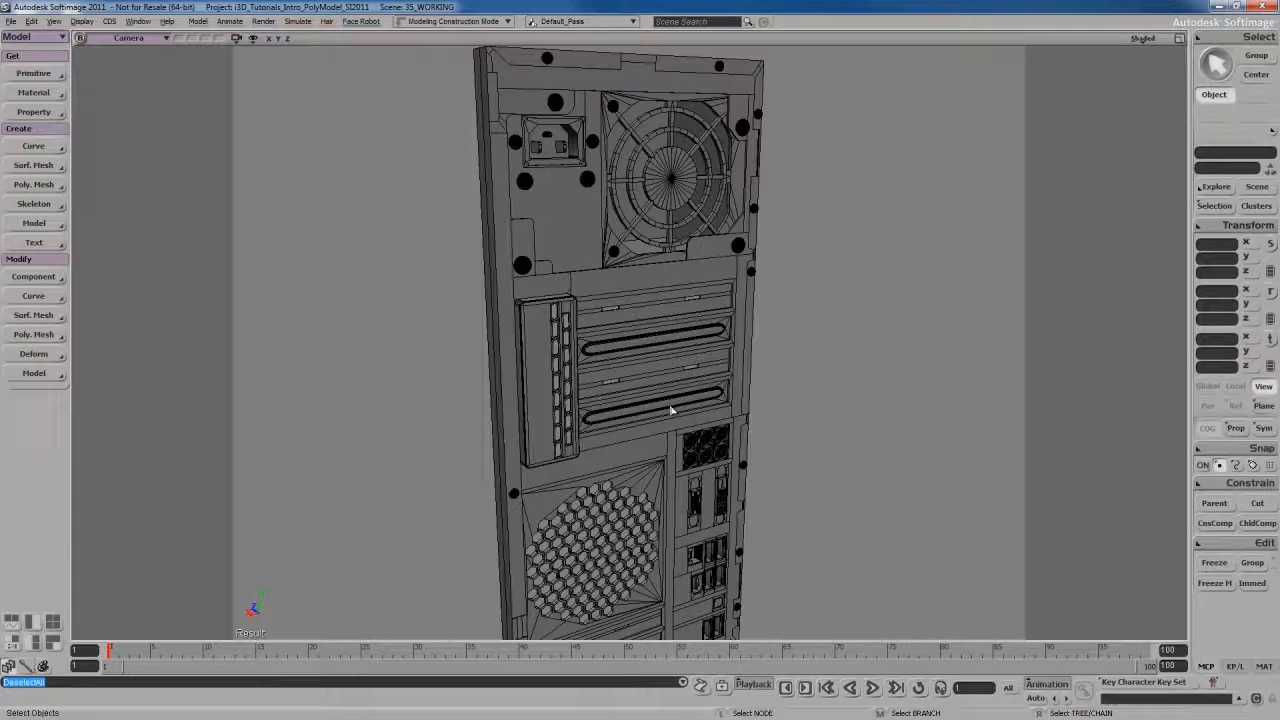
{"action": "key", "text": "s"}
{"action": "scroll", "coordinate": [666, 405], "scroll_direction": "down", "scroll_amount": 5}
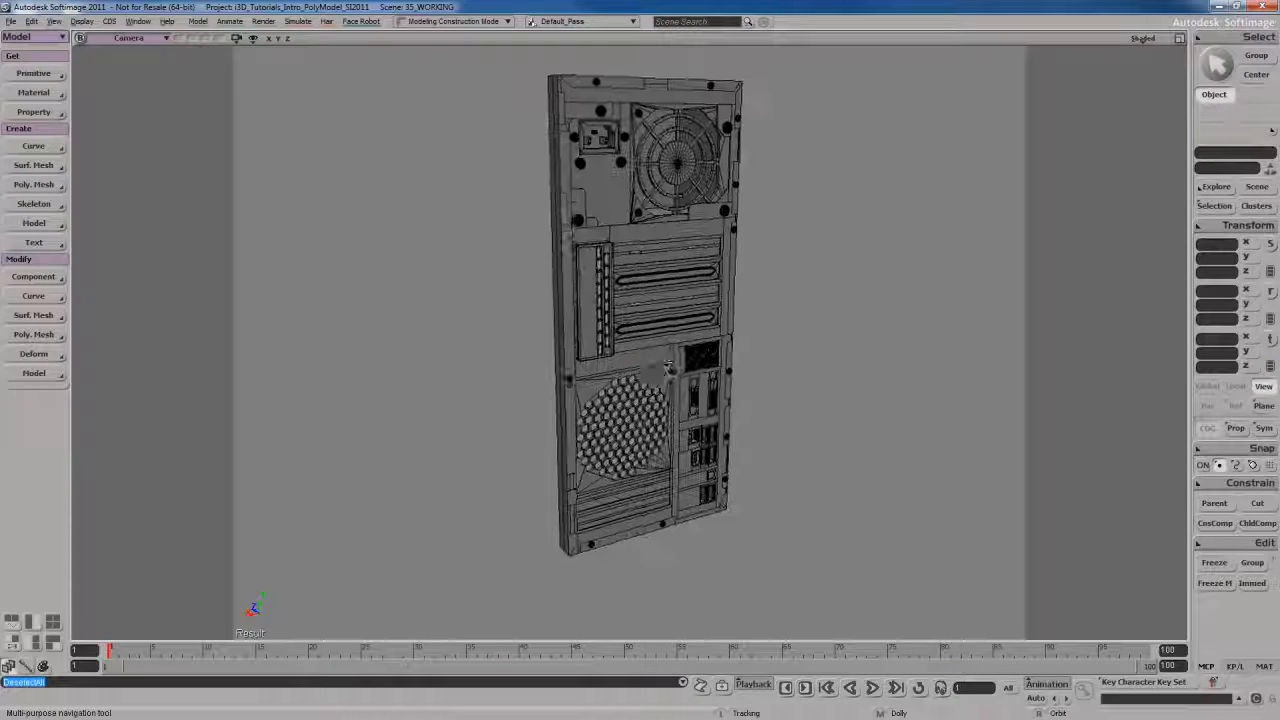
{"action": "right_click_drag", "start_coordinate": [673, 405], "coordinate": [632, 384]}
{"action": "key", "text": "s"}
{"action": "left_click_drag", "start_coordinate": [667, 277], "coordinate": [665, 379]}
{"action": "scroll", "coordinate": [679, 433], "scroll_direction": "up", "scroll_amount": 5}
{"action": "key", "text": "s"}
{"action": "key", "text": "s"}
{"action": "scroll", "coordinate": [666, 380], "scroll_direction": "up", "scroll_amount": 4}
{"action": "right_click_drag", "start_coordinate": [666, 380], "coordinate": [634, 391]}
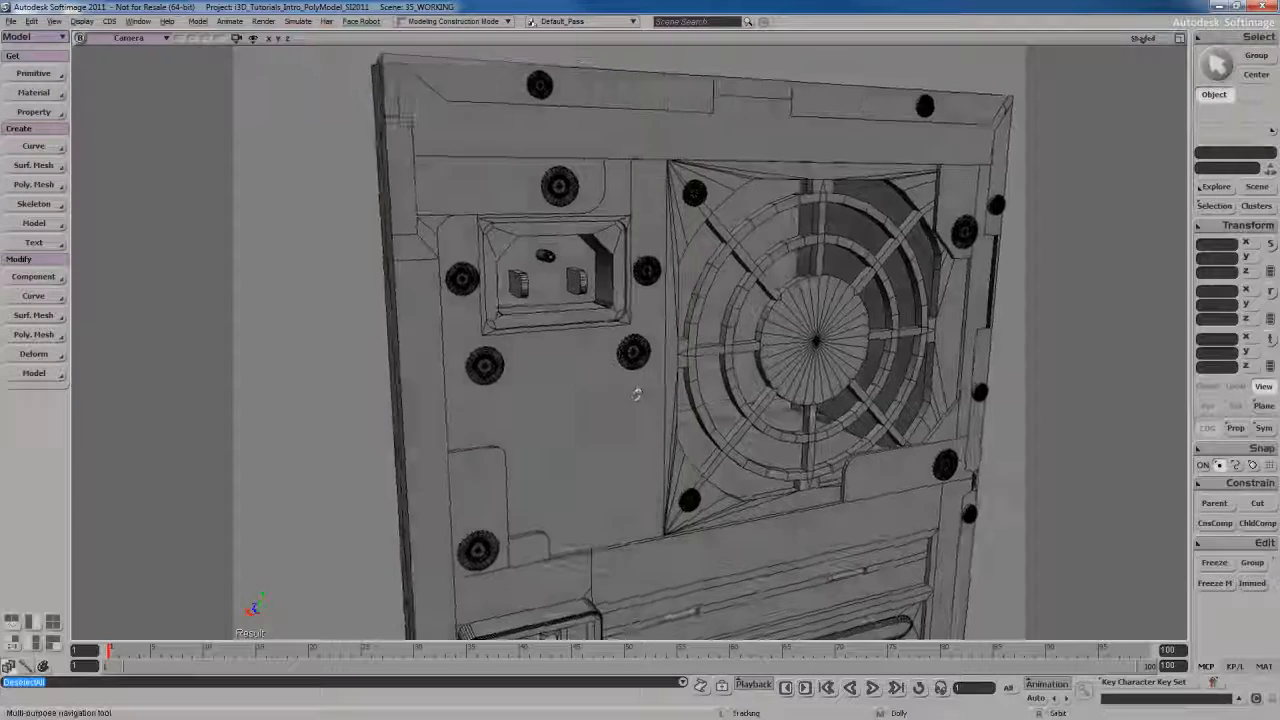
Step: Select individual rivets beside the power socket, at the fan's lower corner and on the lower tab to check their size and placement
{"action": "left_click", "coordinate": [637, 351]}
{"action": "key", "text": "s"}
{"action": "left_click_drag", "start_coordinate": [666, 367], "coordinate": [644, 363]}
{"action": "scroll", "coordinate": [630, 356], "scroll_direction": "down", "scroll_amount": 2}
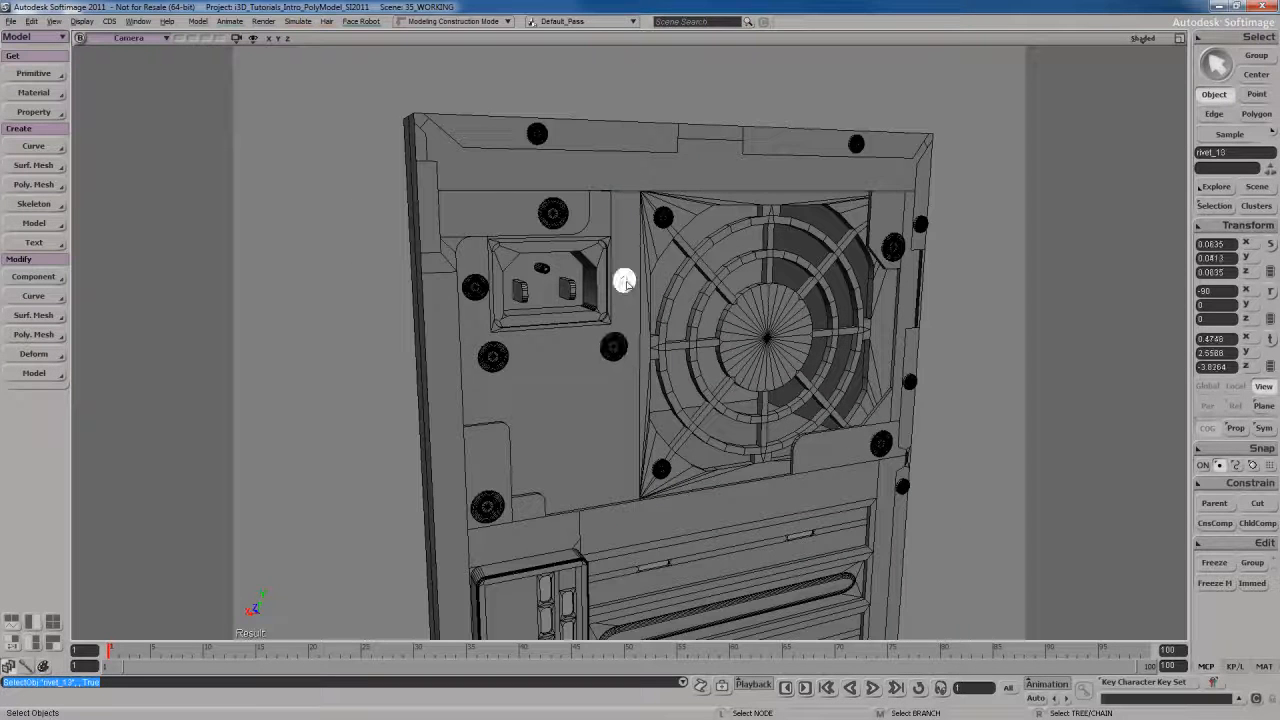
{"action": "left_click", "coordinate": [470, 296]}
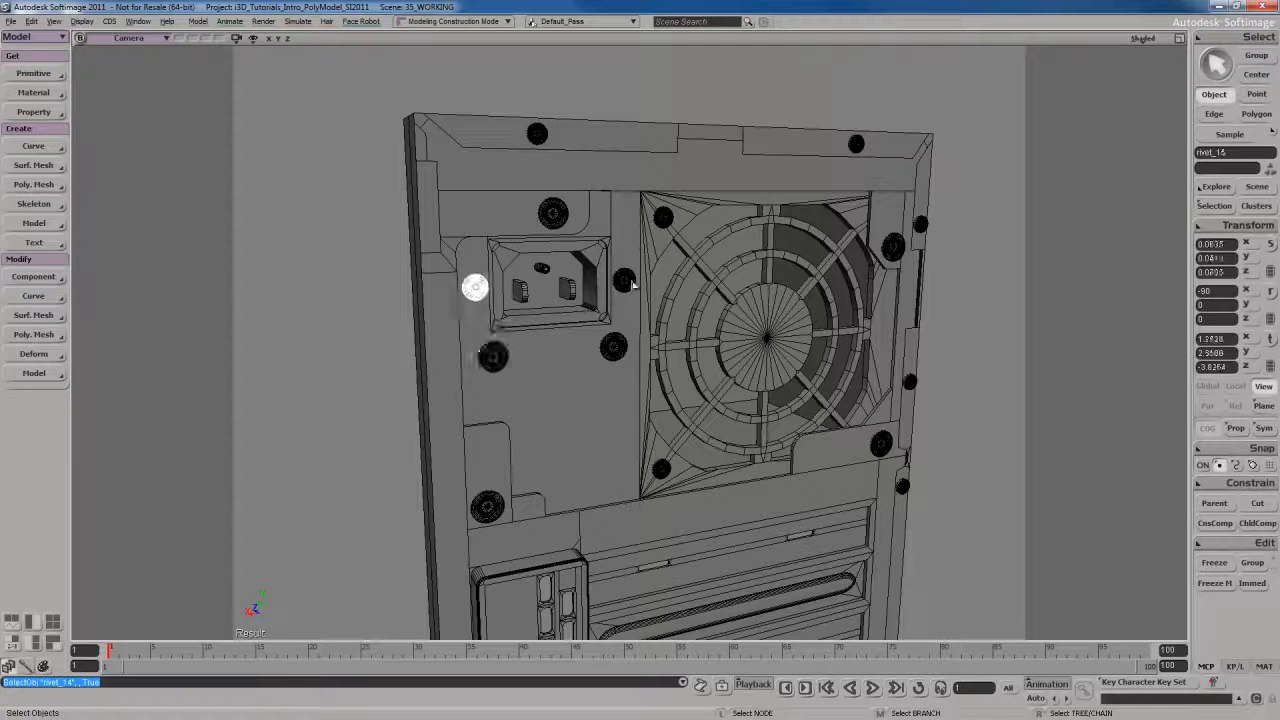
{"action": "left_click", "coordinate": [659, 474]}
{"action": "key", "text": "s"}
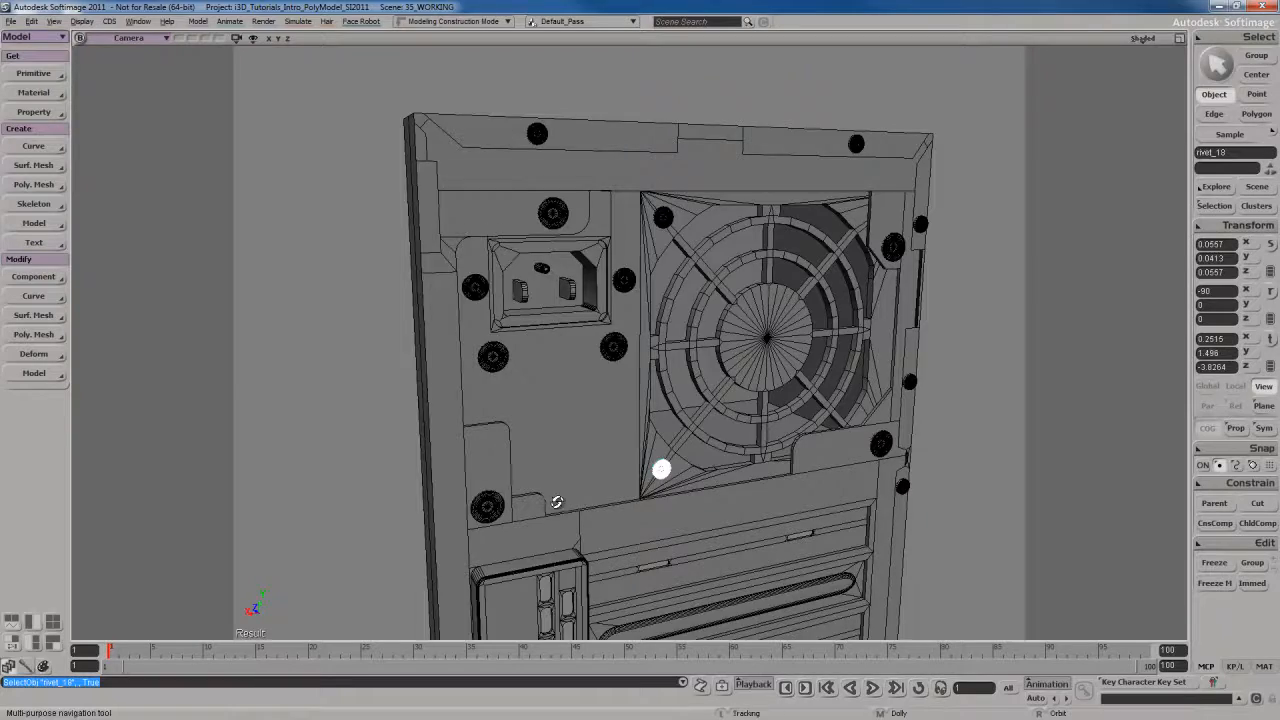
{"action": "right_click_drag", "start_coordinate": [557, 500], "coordinate": [541, 506]}
{"action": "left_click_drag", "start_coordinate": [541, 506], "coordinate": [490, 460]}
{"action": "left_click", "coordinate": [413, 449]}
{"action": "key", "text": "s"}
Step: Review the complete rear panel with its rivets from several angles and clear the selection
{"action": "right_click_drag", "start_coordinate": [776, 366], "coordinate": [757, 414]}
{"action": "middle_click_drag", "start_coordinate": [757, 414], "coordinate": [705, 430]}
{"action": "left_click_drag", "start_coordinate": [705, 540], "coordinate": [735, 350]}
{"action": "left_click_drag", "start_coordinate": [732, 610], "coordinate": [732, 350]}
{"action": "right_click_drag", "start_coordinate": [732, 350], "coordinate": [689, 323]}
{"action": "left_click_drag", "start_coordinate": [700, 130], "coordinate": [702, 420]}
{"action": "right_click_drag", "start_coordinate": [700, 380], "coordinate": [671, 393]}
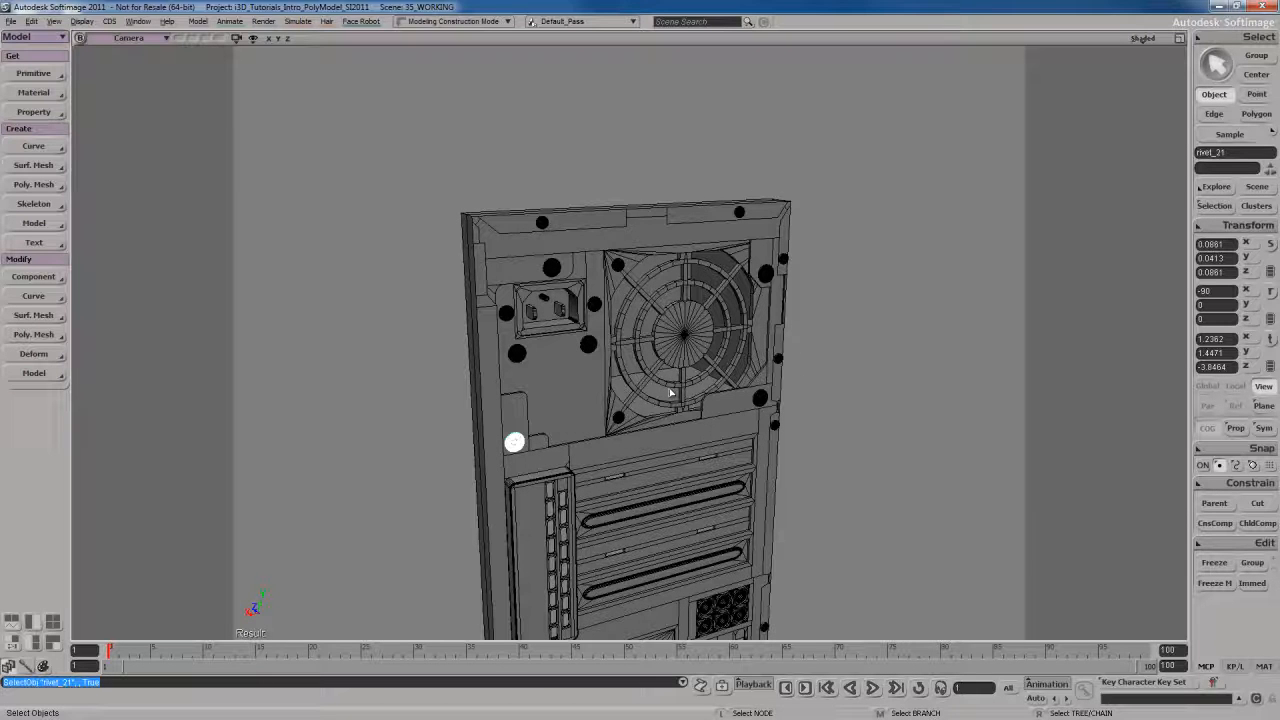
{"action": "left_click_drag", "start_coordinate": [671, 393], "coordinate": [692, 425]}
{"action": "right_click_drag", "start_coordinate": [690, 420], "coordinate": [705, 424]}
{"action": "middle_click_drag", "start_coordinate": [707, 426], "coordinate": [711, 434]}
{"action": "left_click_drag", "start_coordinate": [711, 434], "coordinate": [714, 284]}
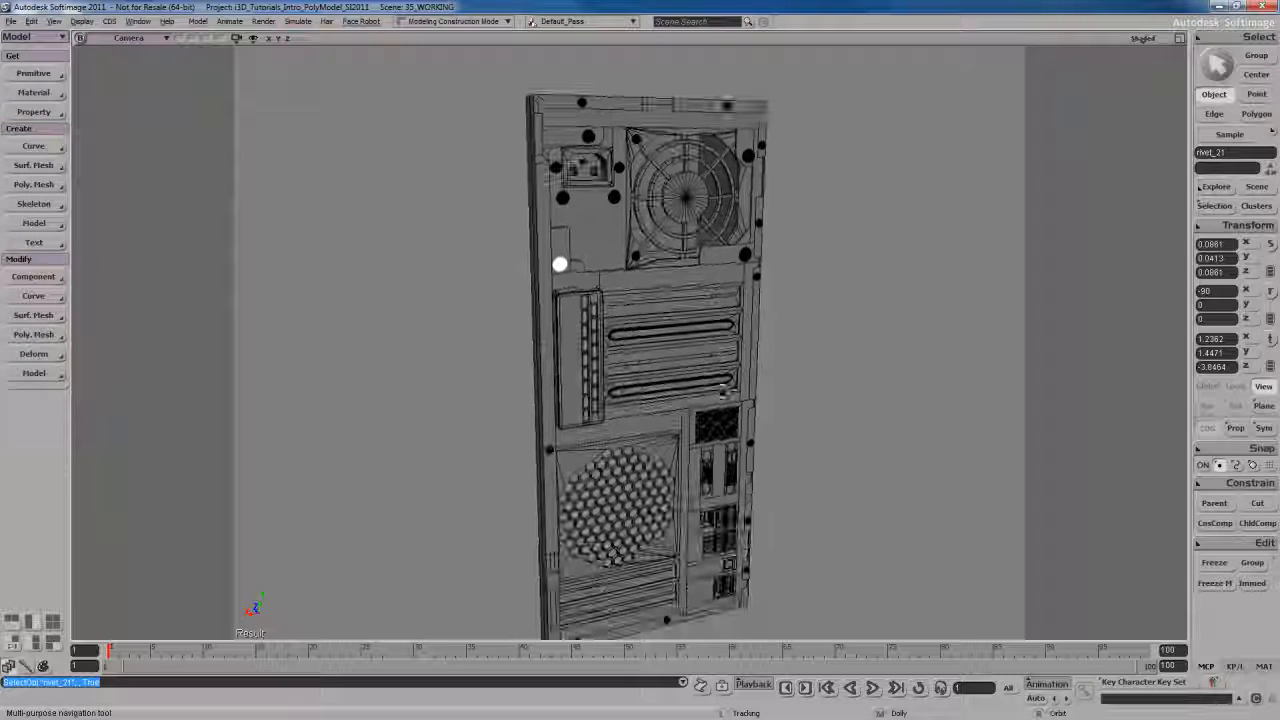
{"action": "left_click", "coordinate": [860, 380]}
{"action": "scroll", "coordinate": [738, 388], "scroll_direction": "down", "scroll_amount": 3}
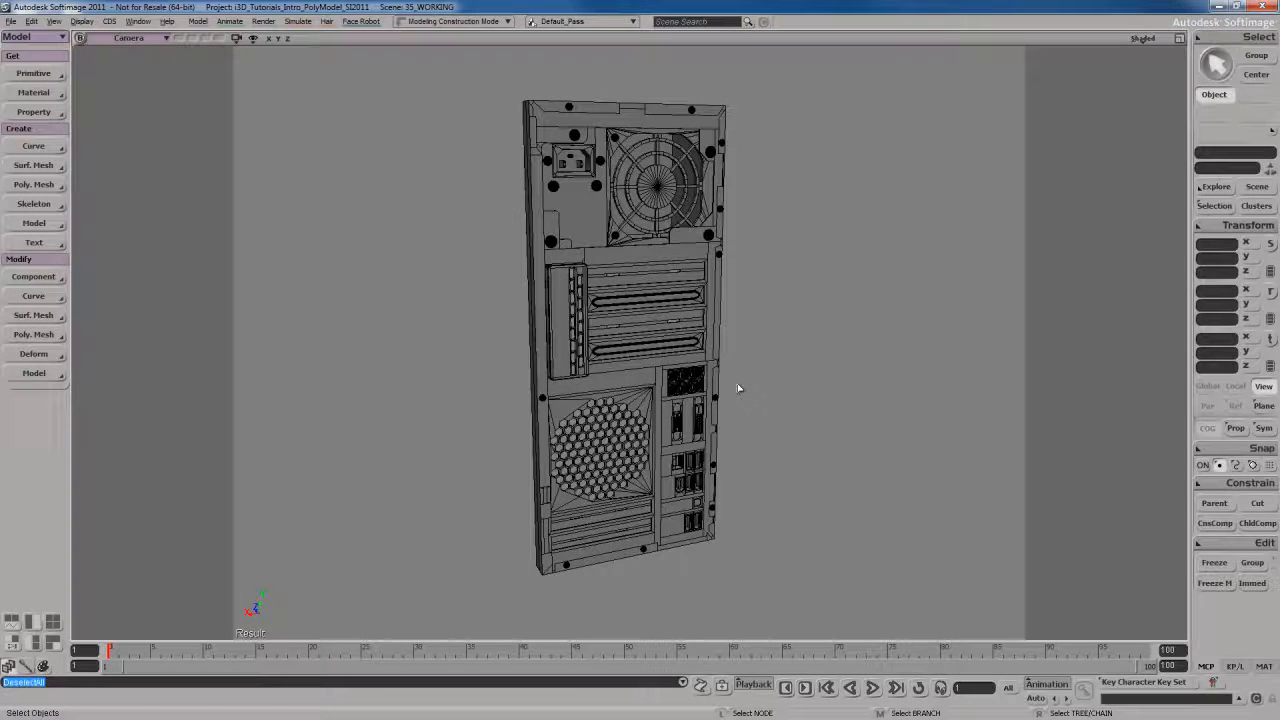